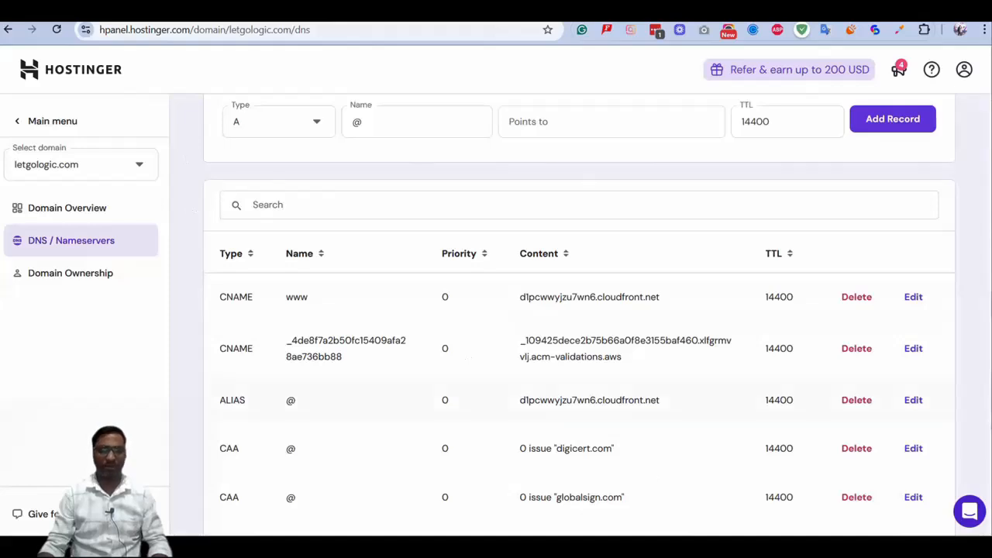
key("alt+Tab")
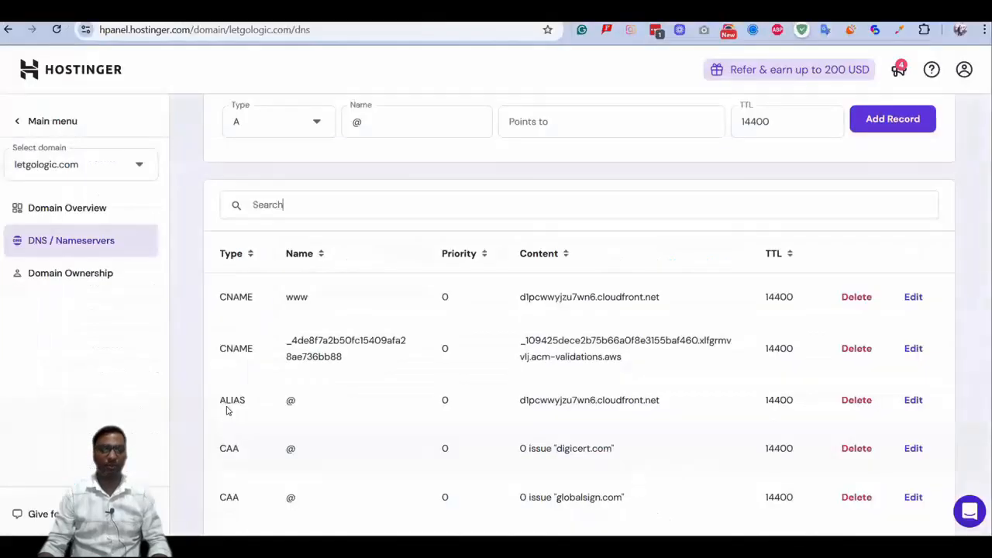
left_click_drag(217, 400, 704, 411)
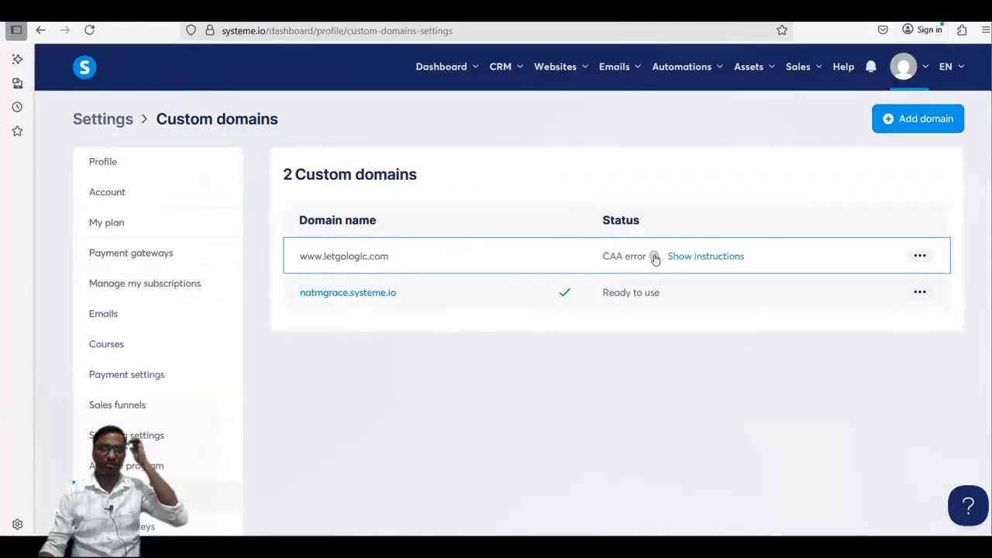
mouse_move(655, 258)
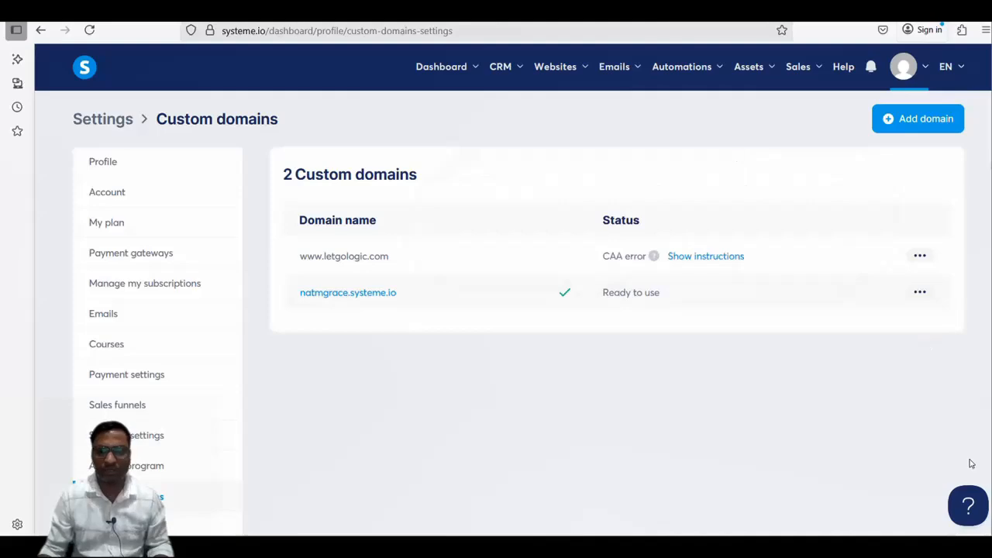
Open the help article on connecting a domain to systeme.io and go through it to the Step 3 redirection section
left_click(971, 512)
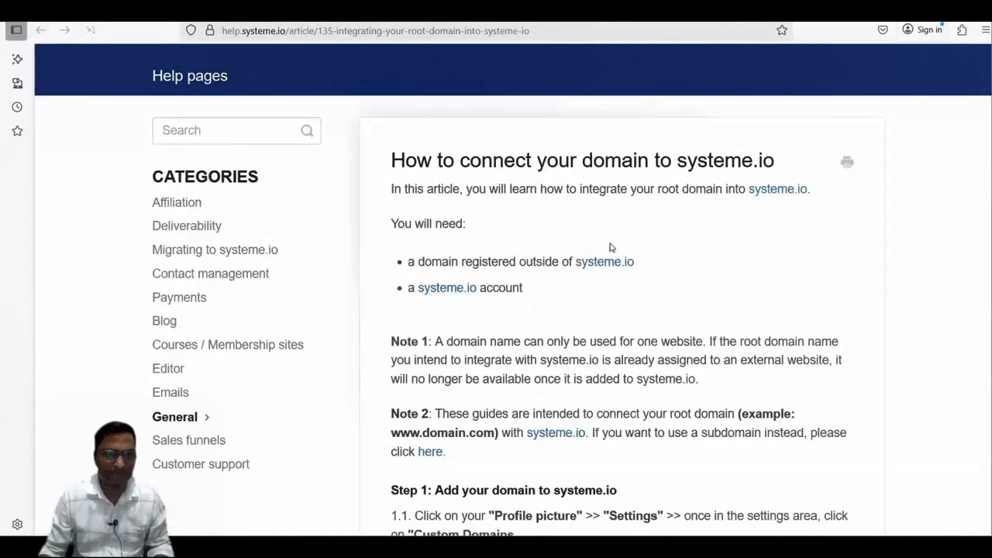
scroll(610, 246, "down", 12)
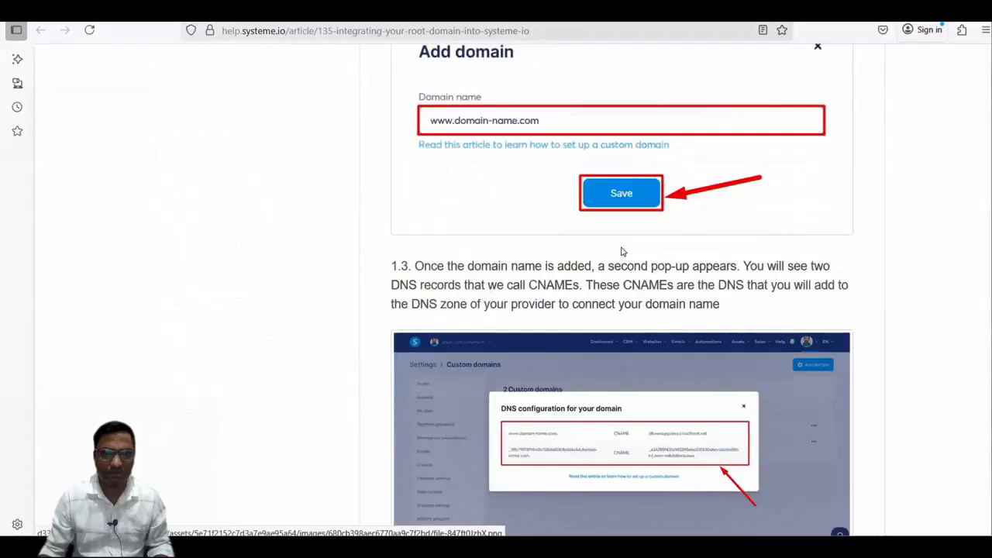
scroll(621, 252, "down", 8)
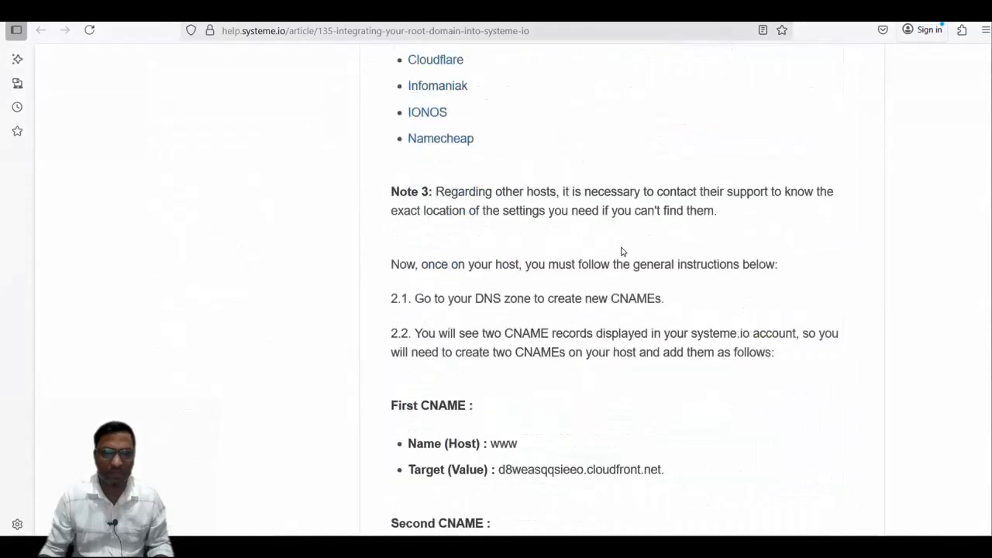
scroll(621, 251, "down", 9)
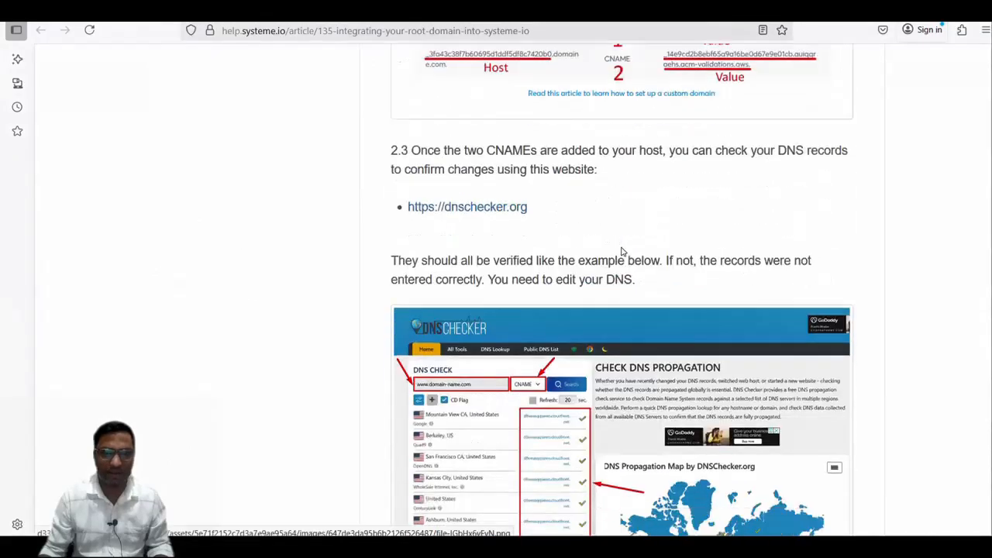
scroll(621, 251, "down", 5)
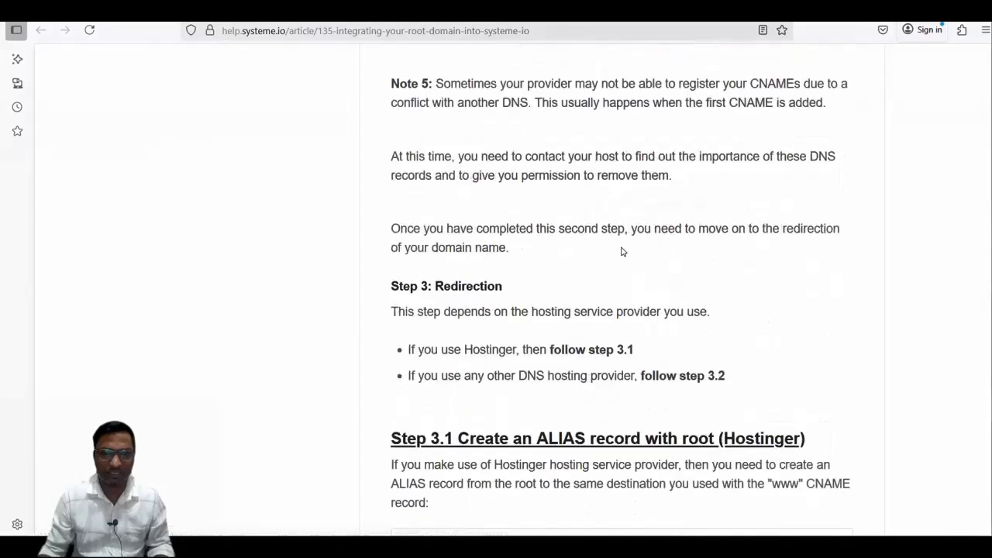
scroll(620, 251, "down", 1)
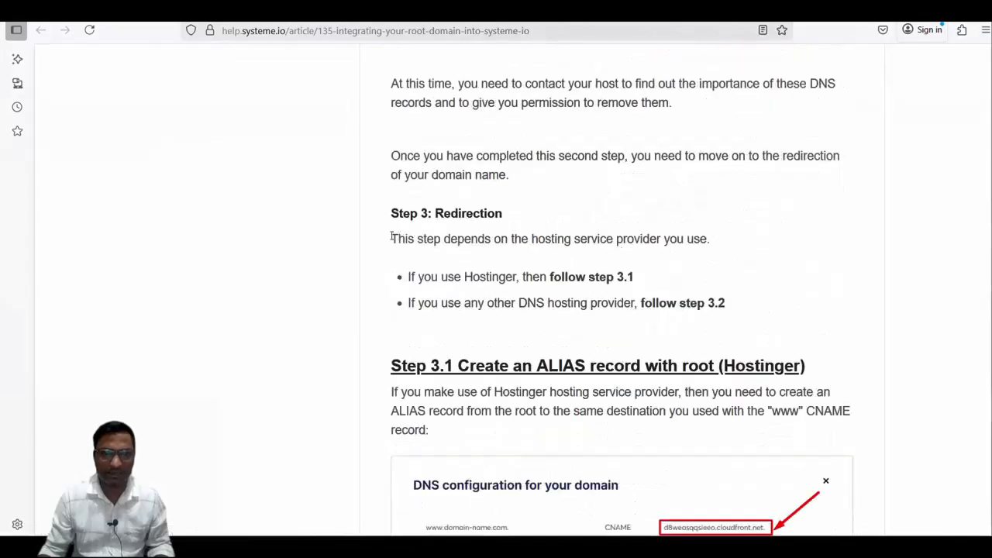
scroll(567, 273, "down", 2)
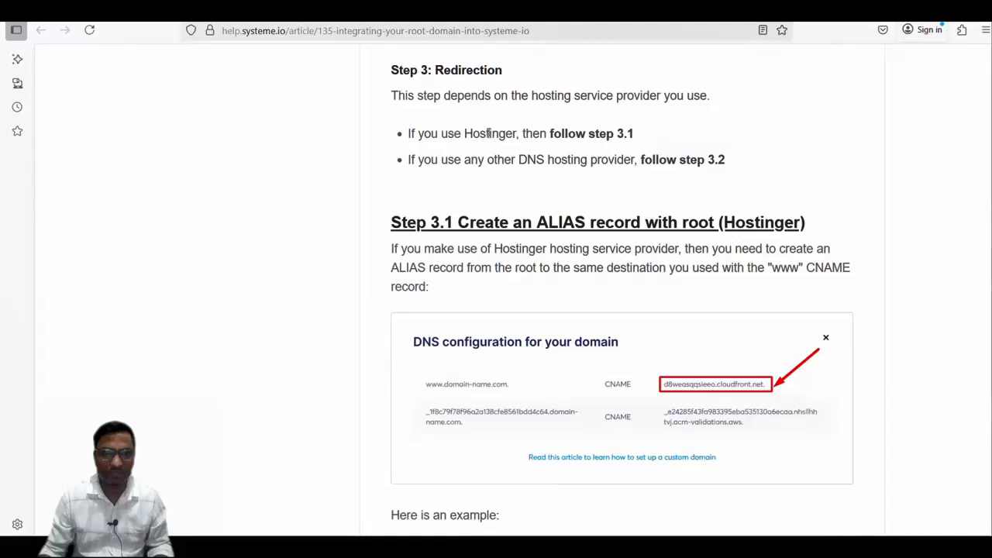
Examine the Hostinger instructions in Step 3.1 on creating an ALIAS record with root and the notes that follow
left_click_drag(431, 134, 641, 135)
left_click(652, 134)
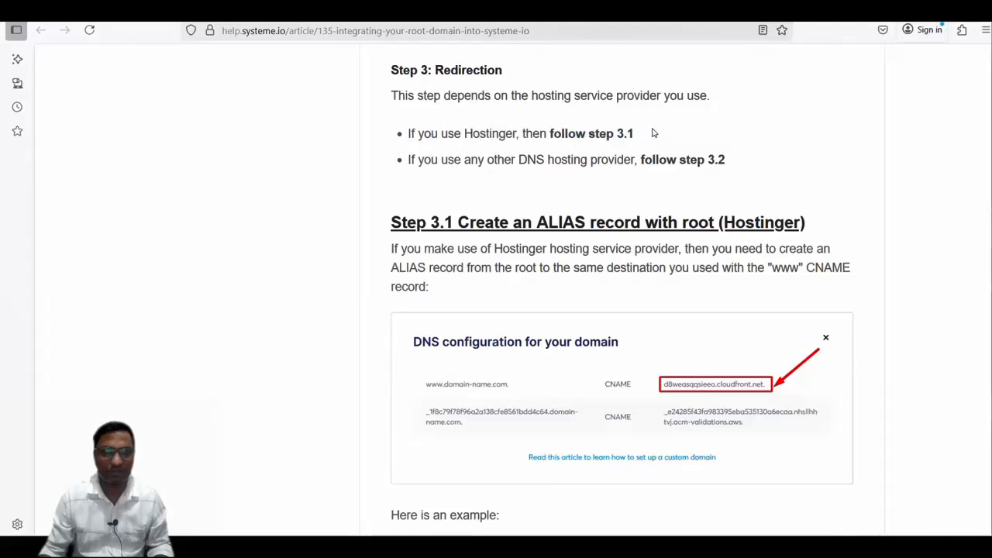
left_click_drag(453, 223, 824, 224)
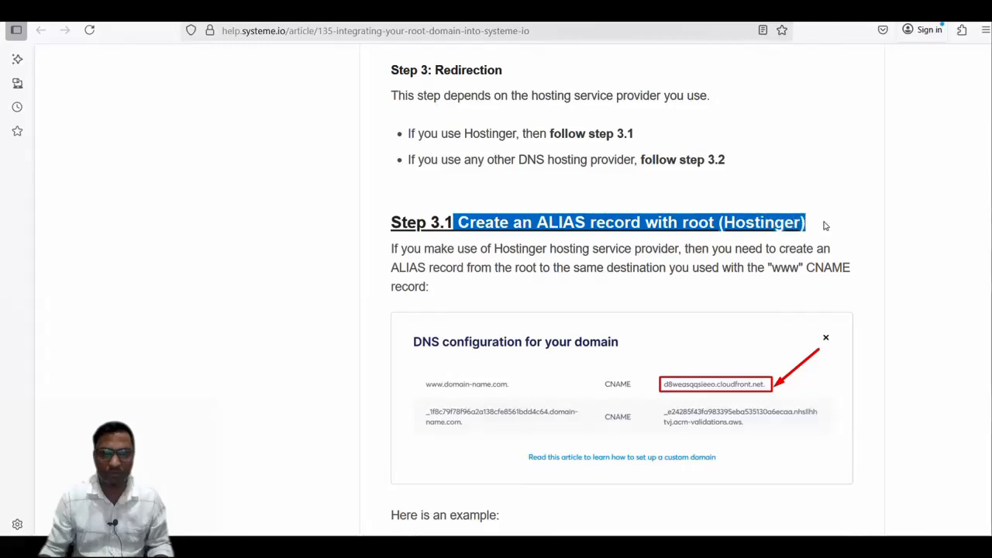
left_click(823, 224)
scroll(824, 225, "down", 4)
scroll(621, 251, "down", 5)
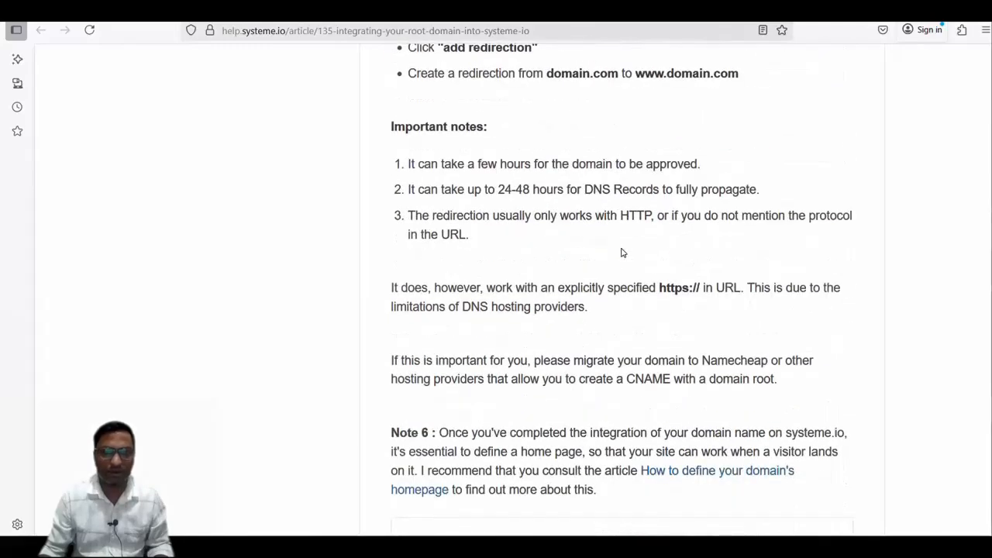
scroll(621, 255, "up", 8)
scroll(621, 255, "up", 1)
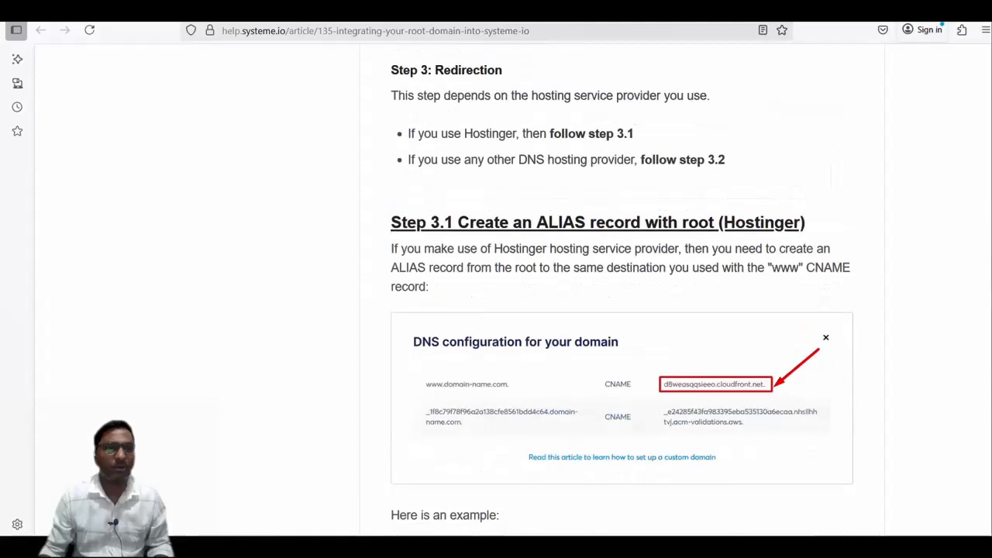
Return to the custom domains page, close the DNS configuration, search the help for "CAA error" and open the article on resolving it
key("ctrl+shift+Tab")
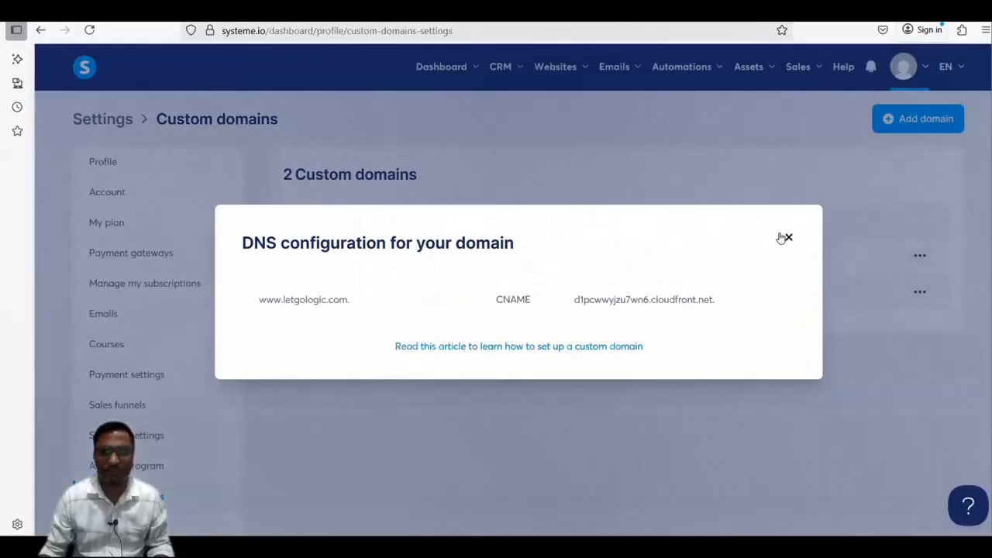
left_click(788, 237)
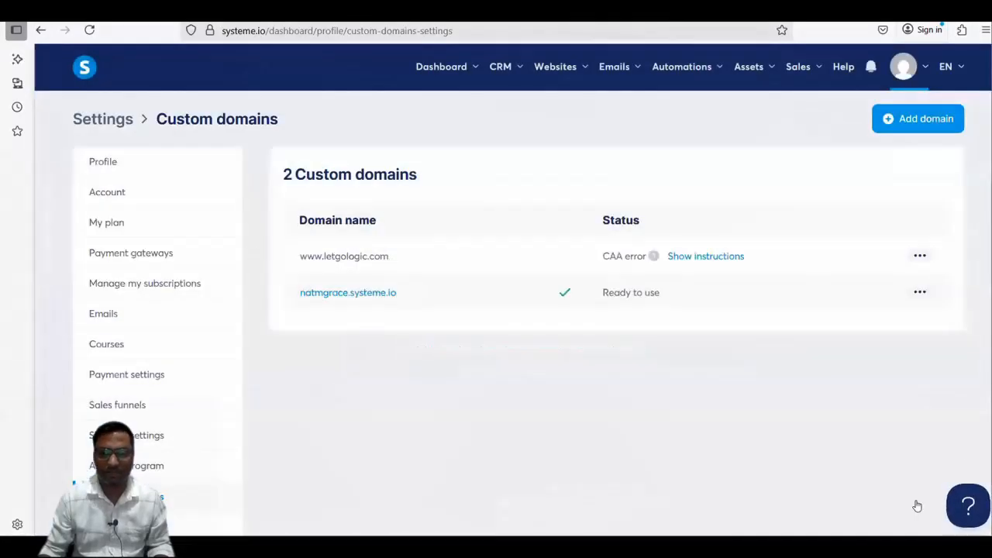
left_click(968, 505)
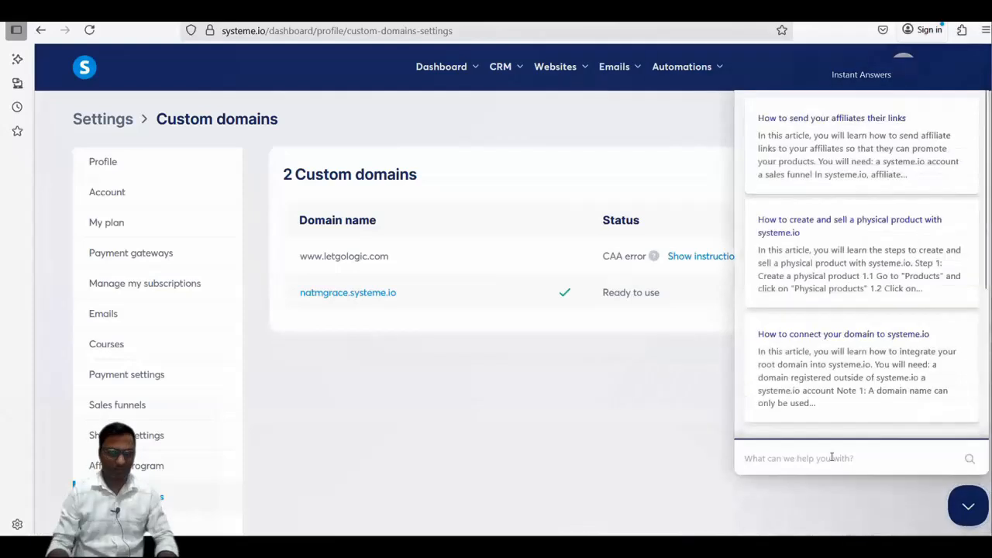
left_click(832, 457)
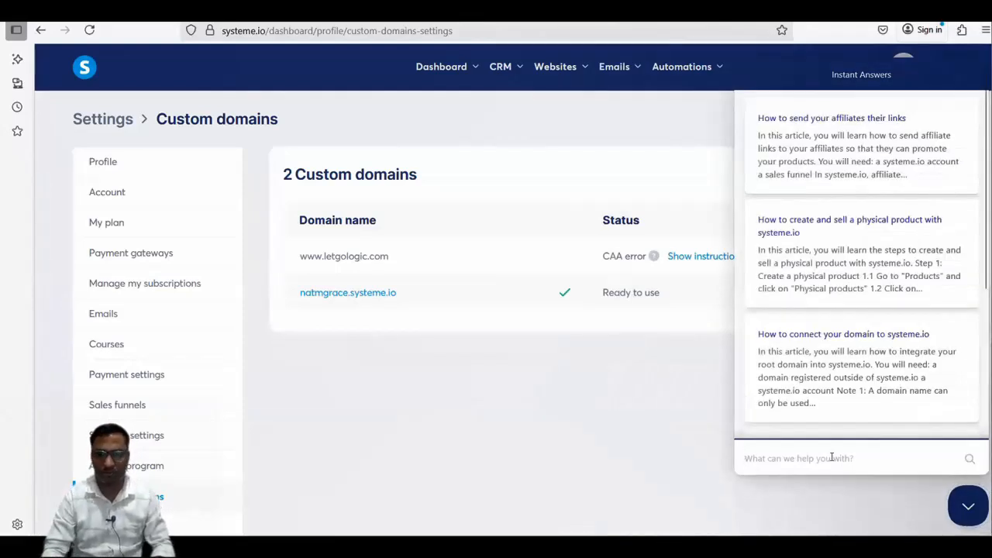
type("CAA")
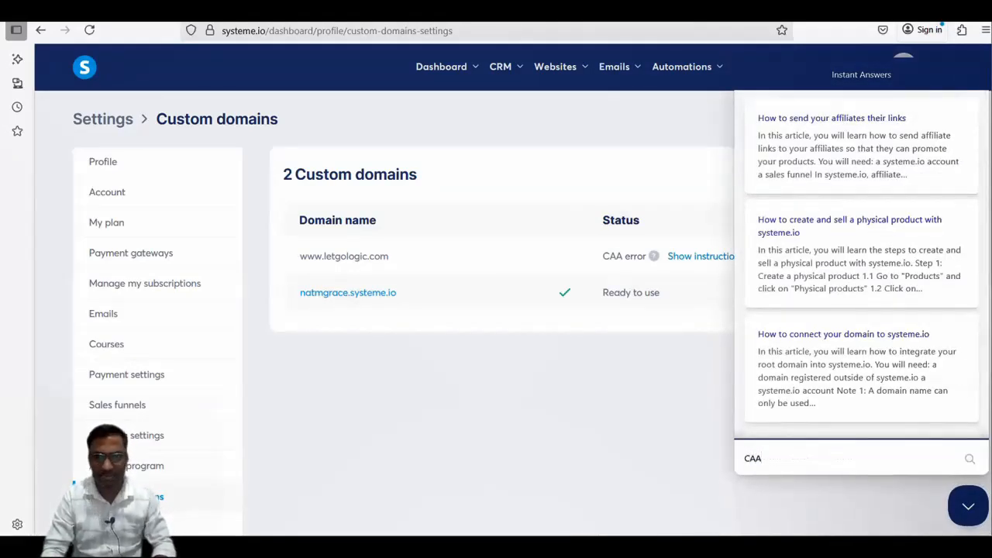
type(" error")
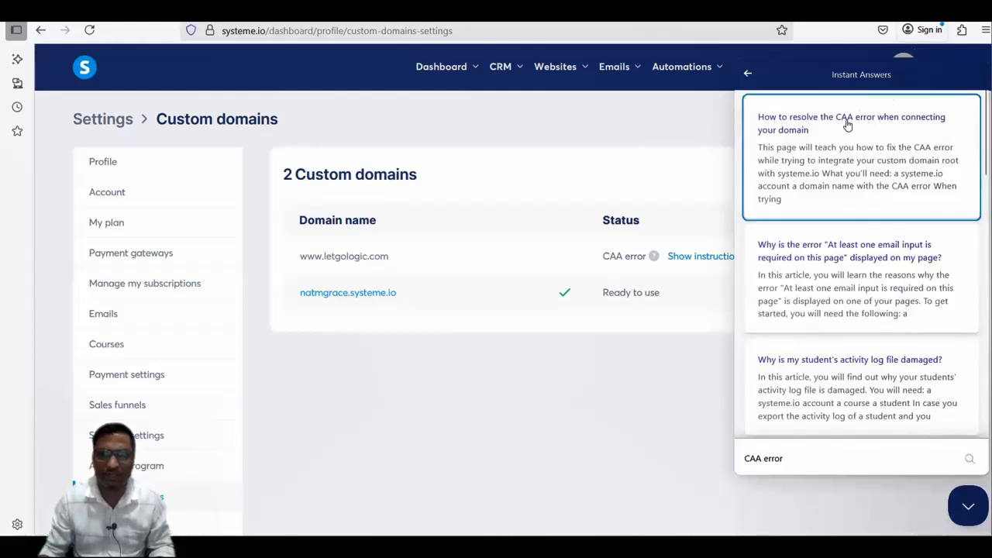
left_click(806, 130)
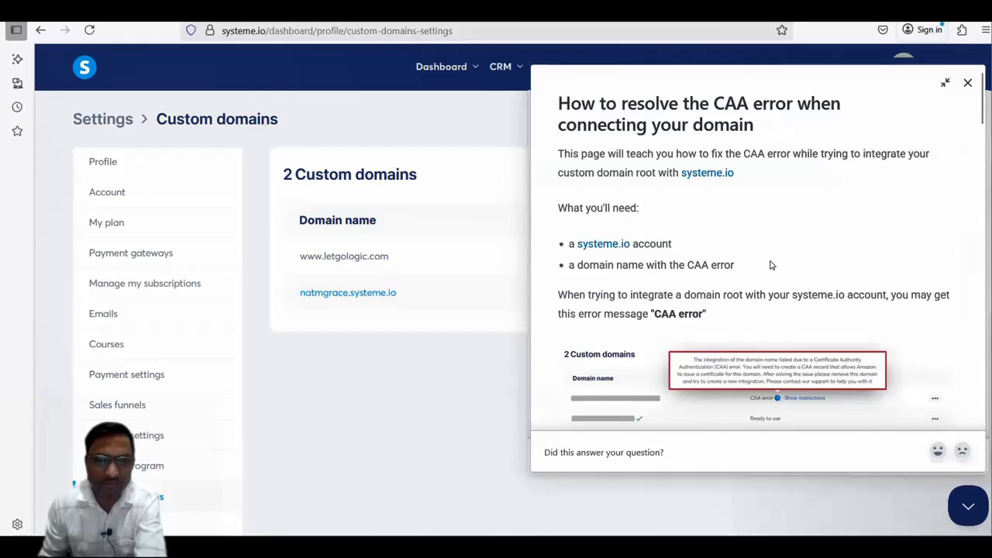
Read the article's explanation of the CAA error and the steps for fixing it
scroll(770, 265, "down", 3)
scroll(779, 214, "up", 1)
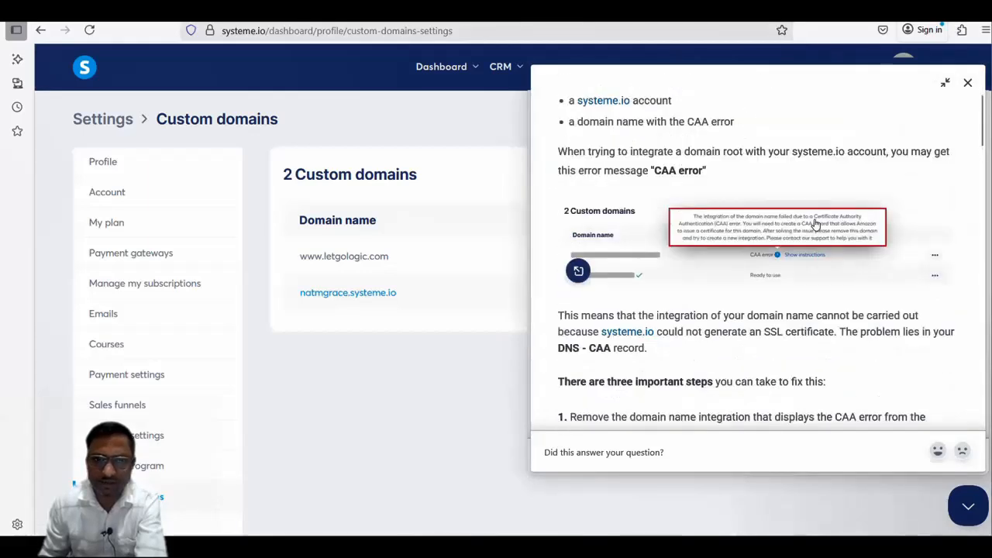
scroll(815, 223, "down", 2)
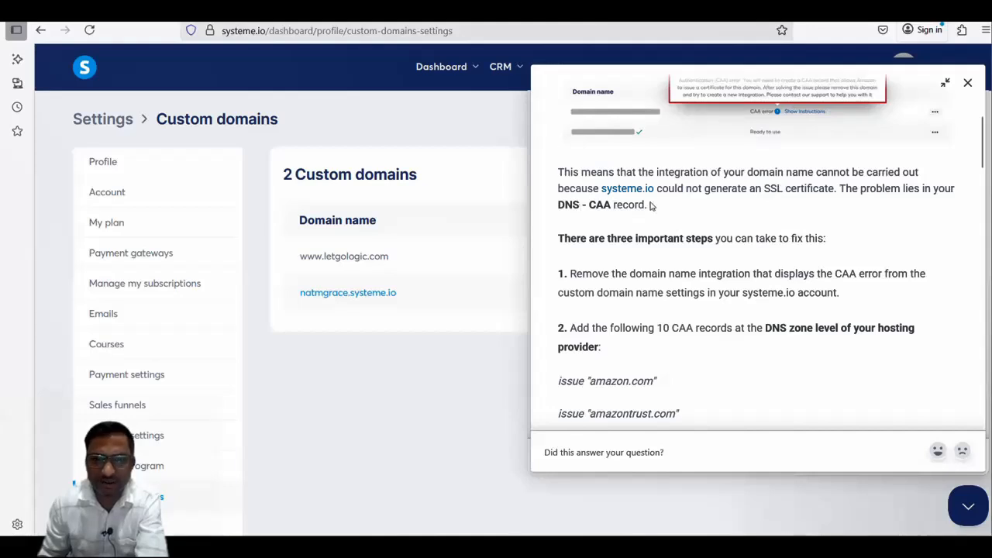
scroll(643, 205, "down", 1)
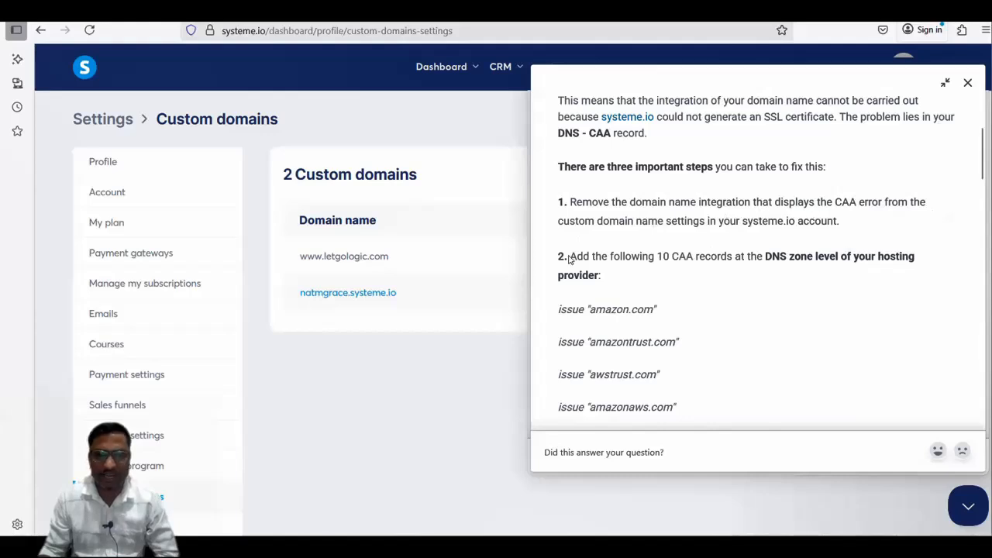
left_click_drag(569, 257, 922, 257)
left_click(765, 274)
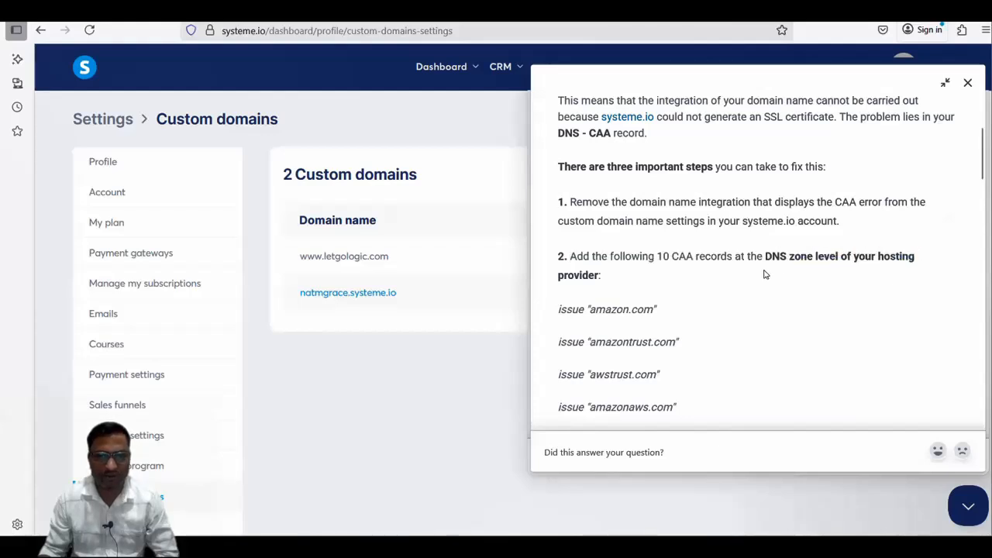
Review the article's list of 10 required CAA records and the example record table, and close the help
scroll(689, 224, "down", 3)
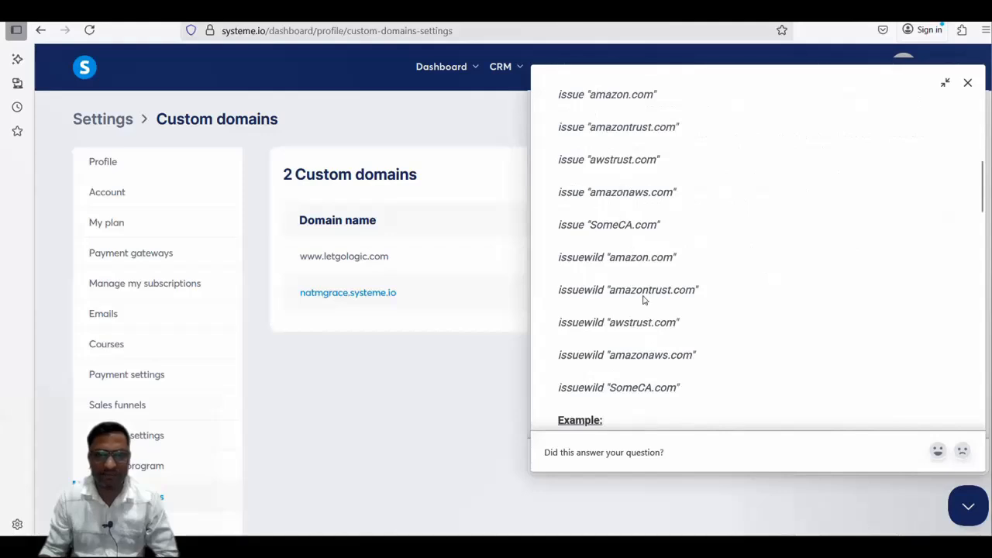
scroll(646, 380, "down", 2)
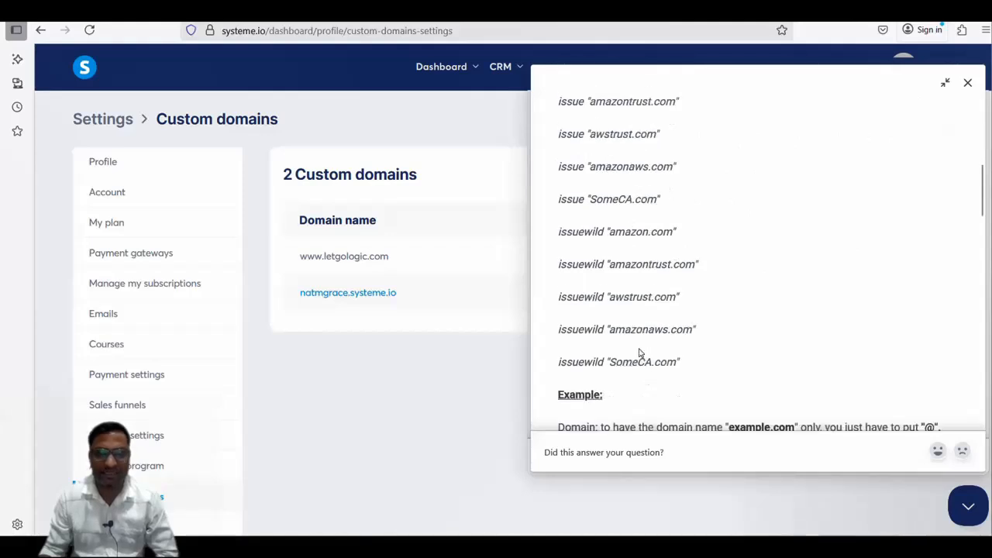
left_click_drag(684, 318, 637, 255)
left_click(783, 269)
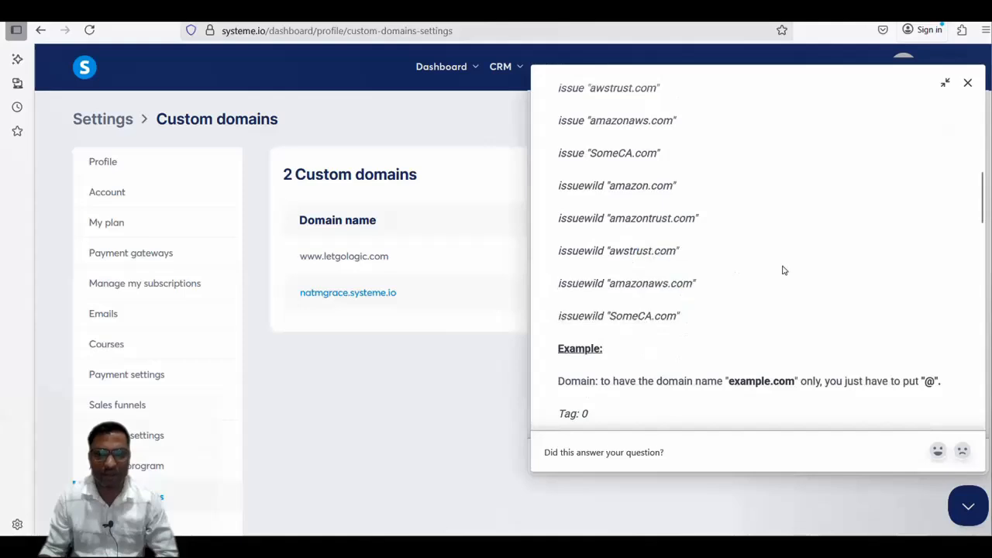
scroll(782, 269, "down", 4)
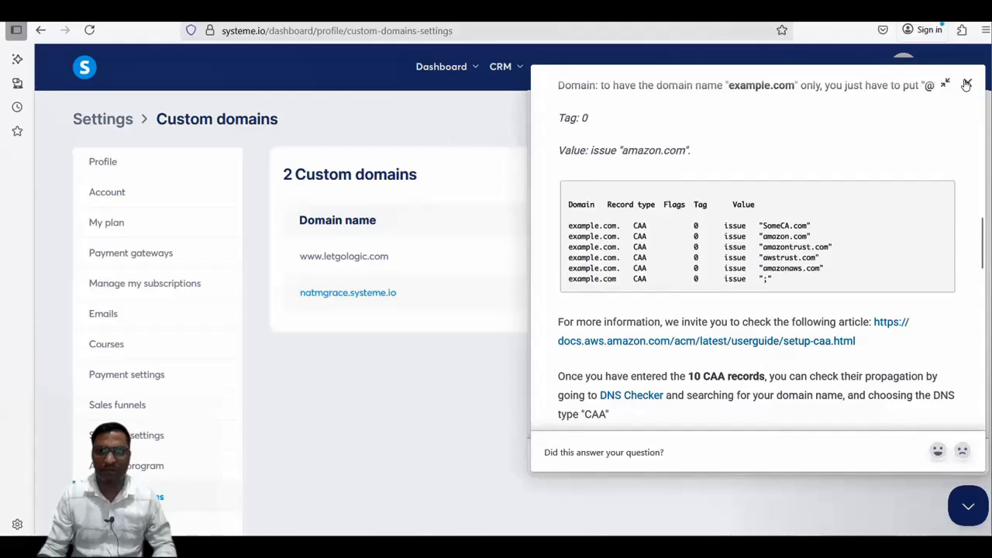
left_click(945, 84)
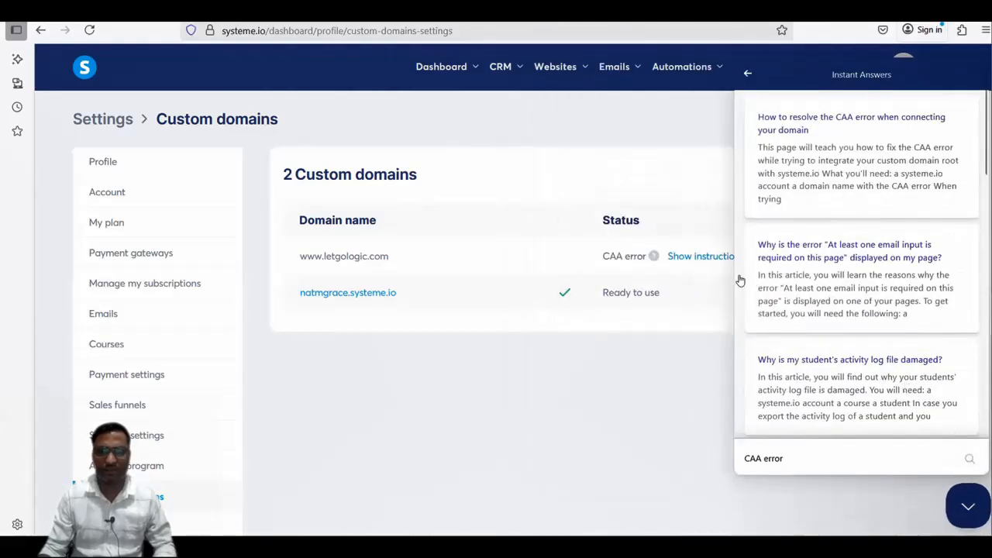
left_click(934, 490)
left_click(920, 256)
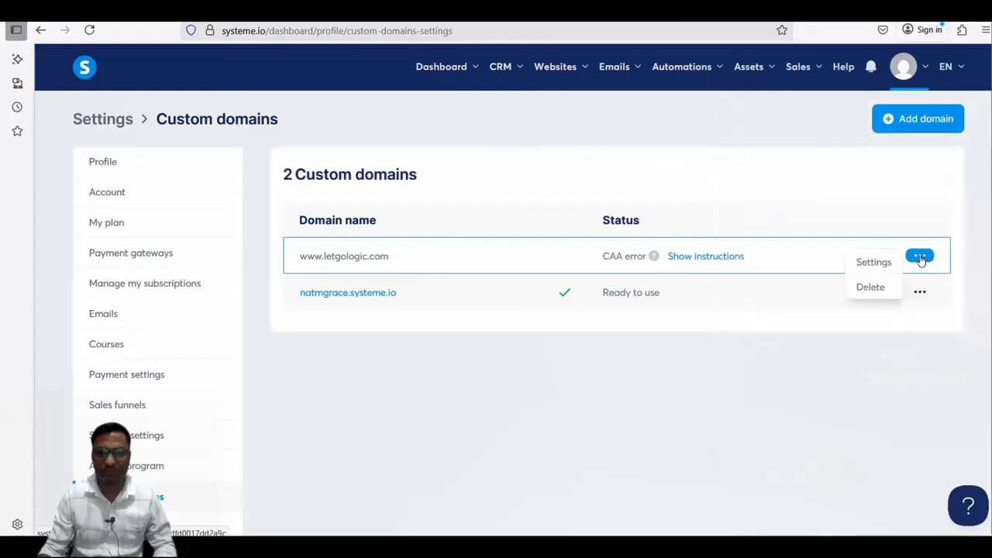
left_click(872, 288)
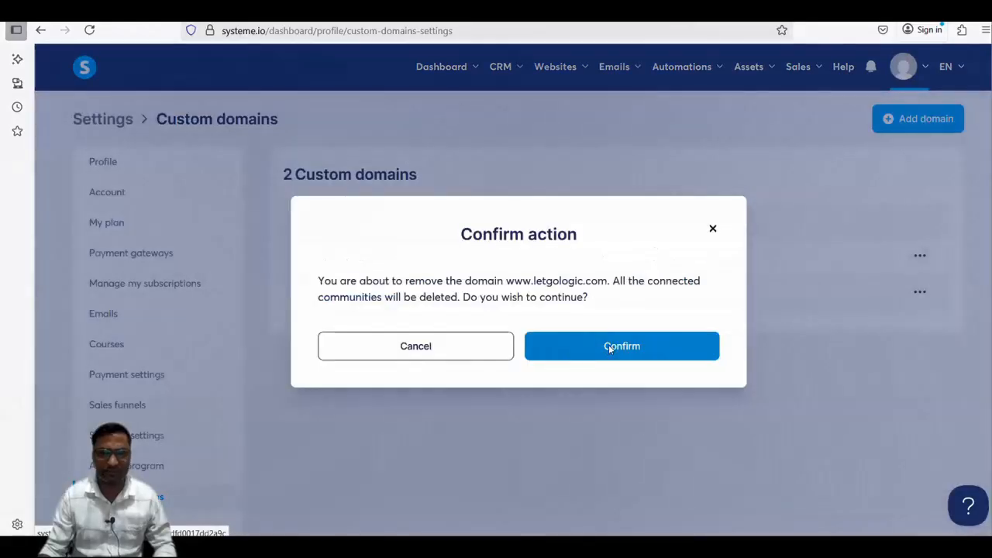
left_click(610, 348)
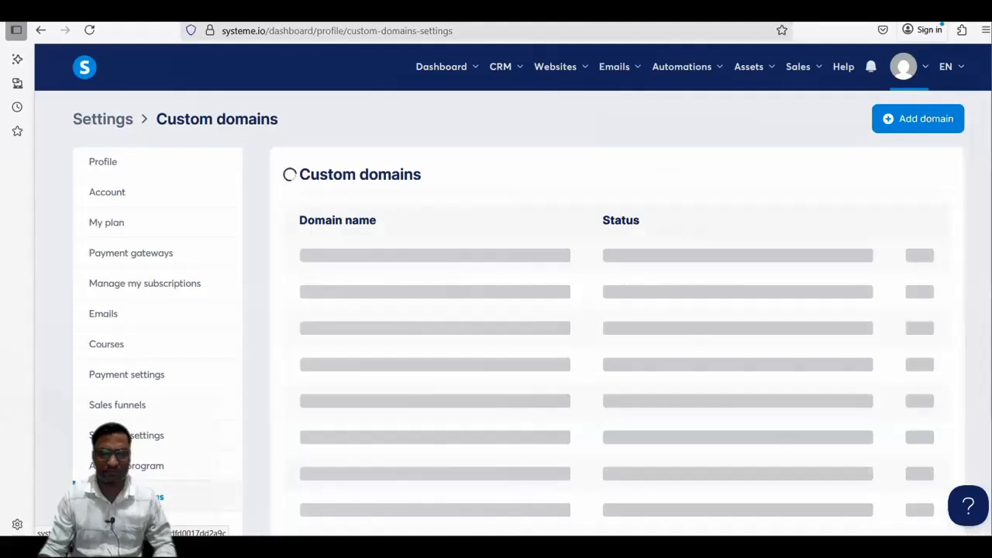
Switch to Hostinger's DNS zone for letgologic.com and examine its existing issue and issuewild CAA records
left_click(718, 549)
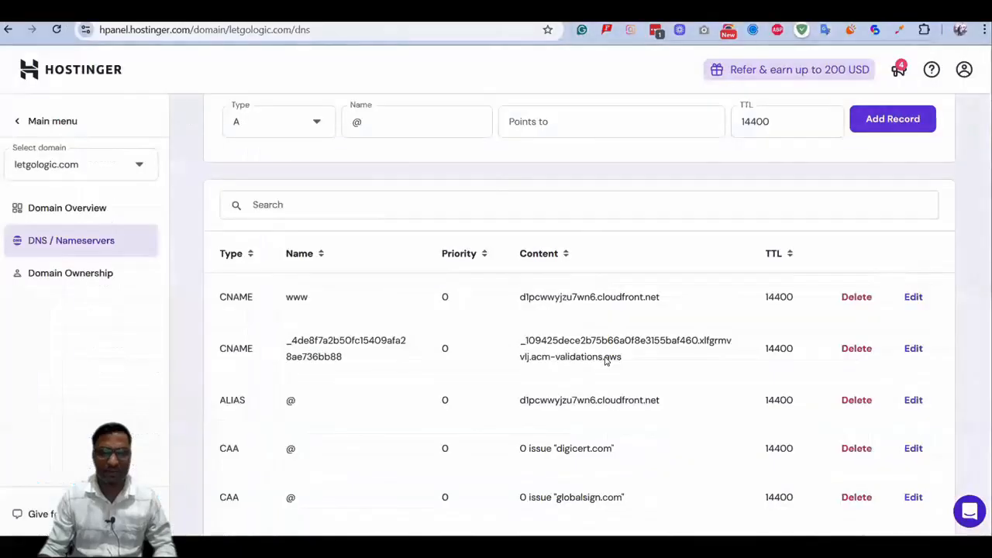
scroll(585, 273, "down", 3)
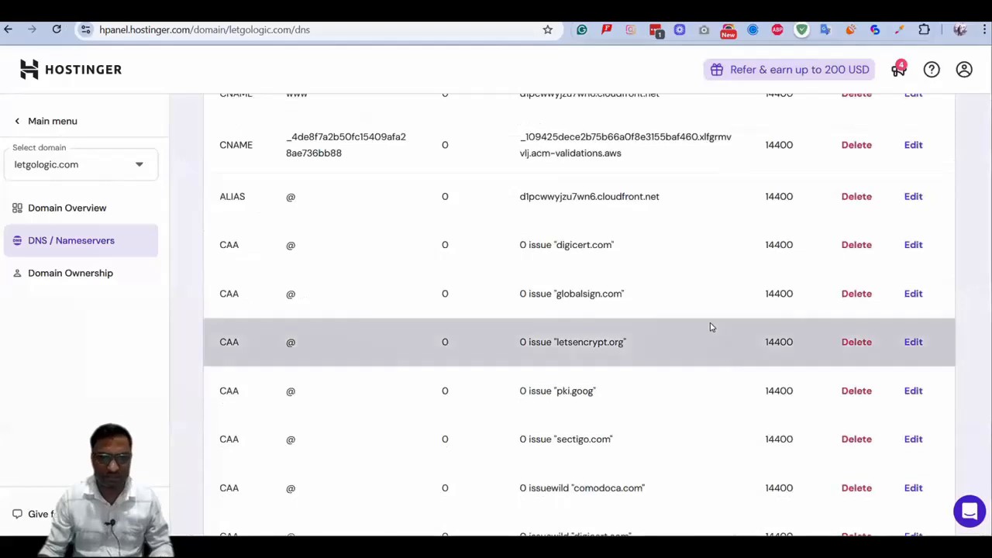
scroll(710, 327, "down", 4)
scroll(668, 330, "down", 3)
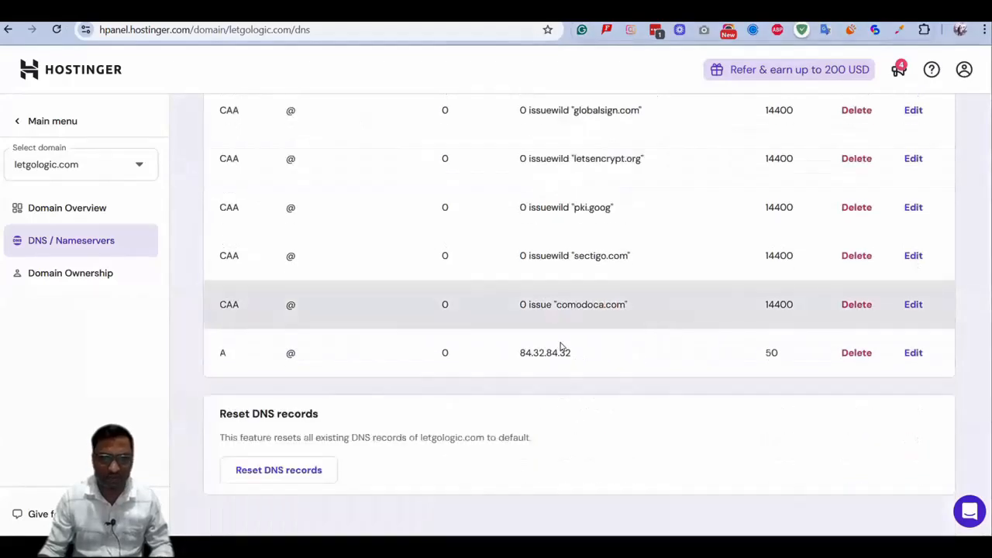
scroll(582, 310, "up", 4)
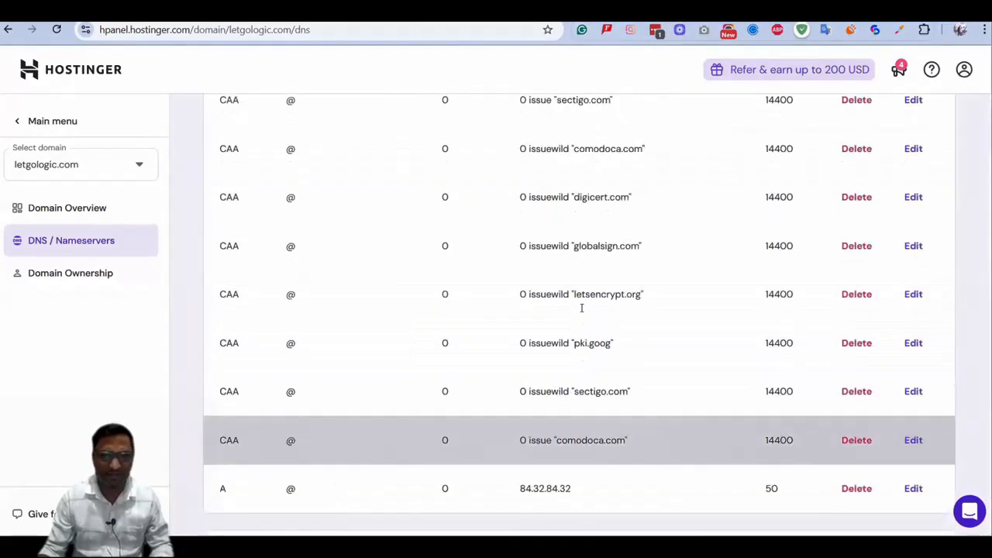
scroll(587, 249, "up", 1)
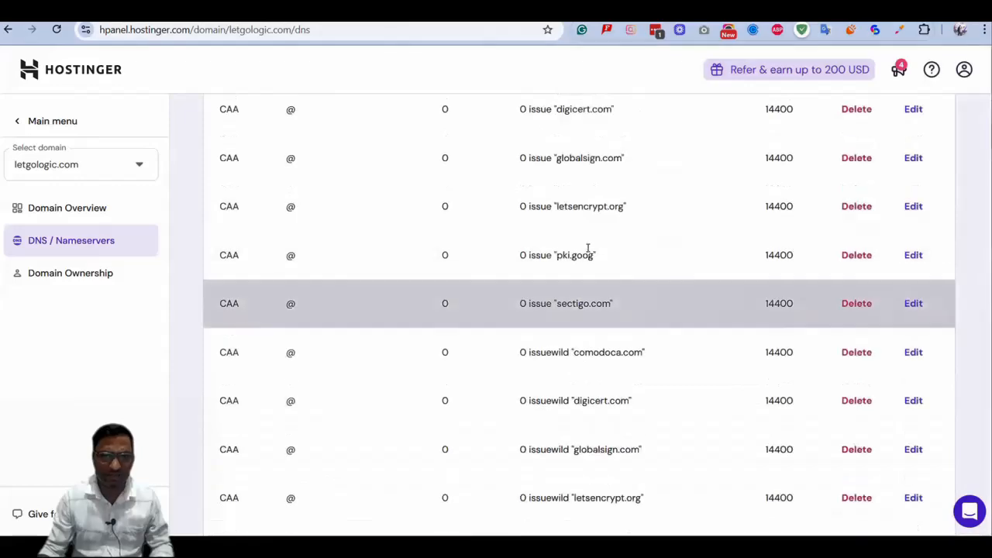
scroll(587, 298, "up", 2)
scroll(588, 313, "down", 1)
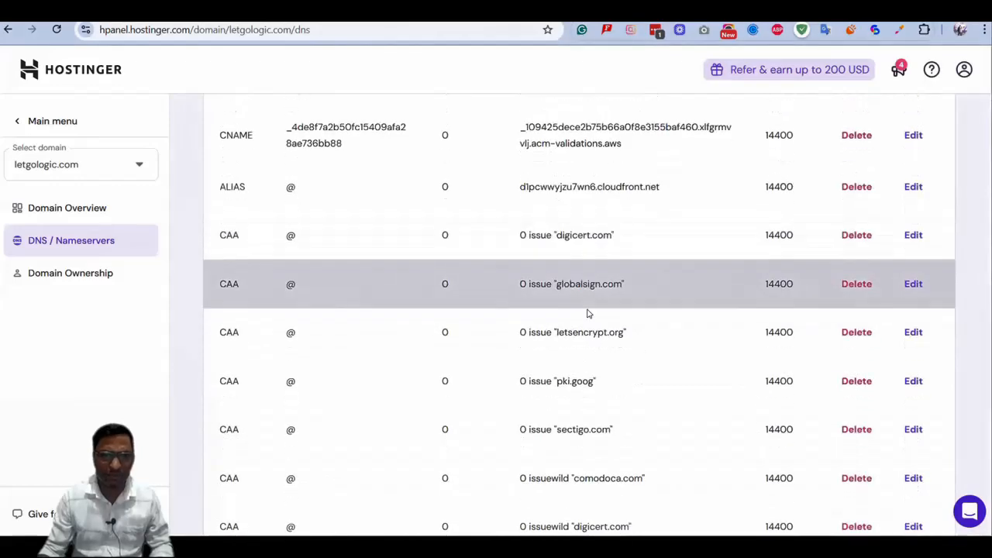
scroll(587, 313, "down", 1)
scroll(588, 313, "down", 1)
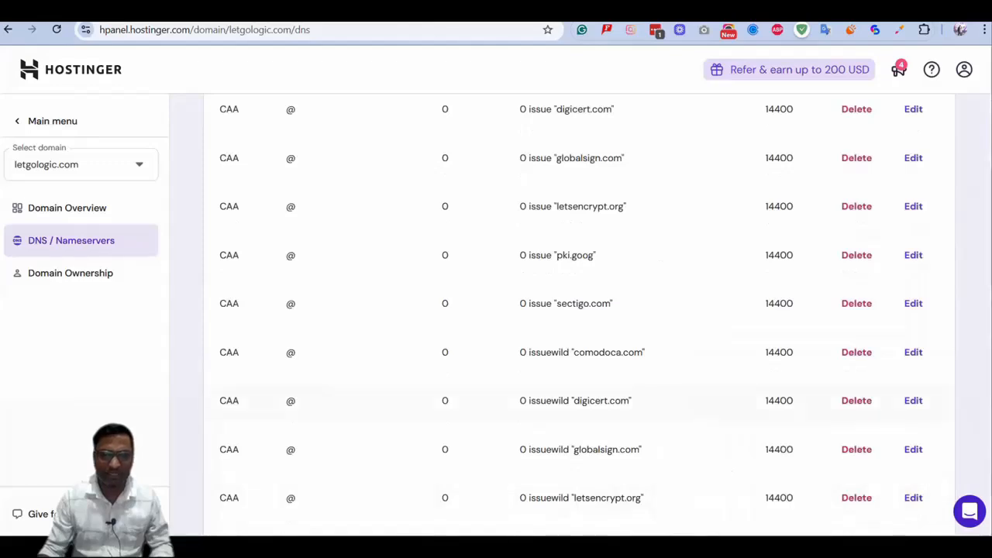
Switch back to systeme.io, reopen the help article on resolving the CAA error, and review its example domain entry and required CAA records
key("alt+Tab")
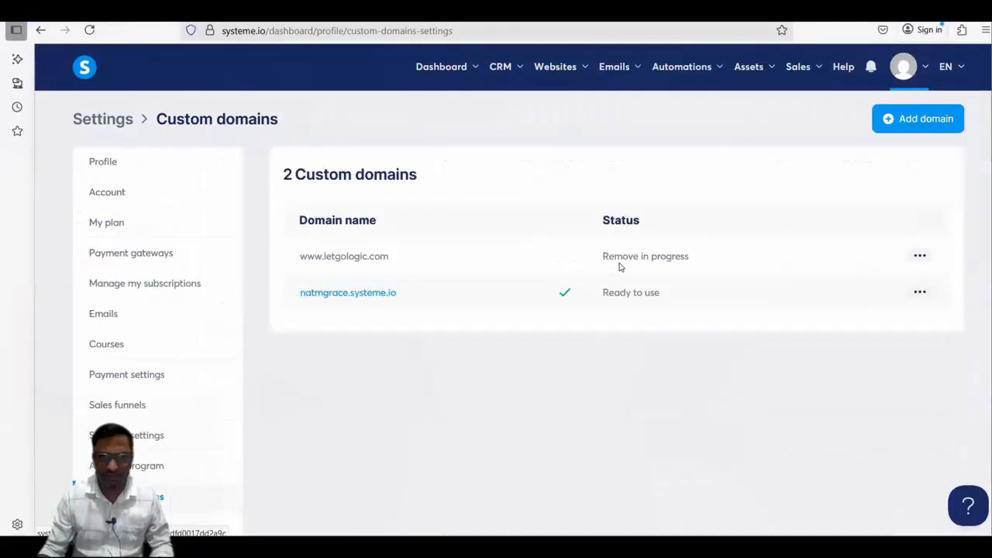
left_click(967, 505)
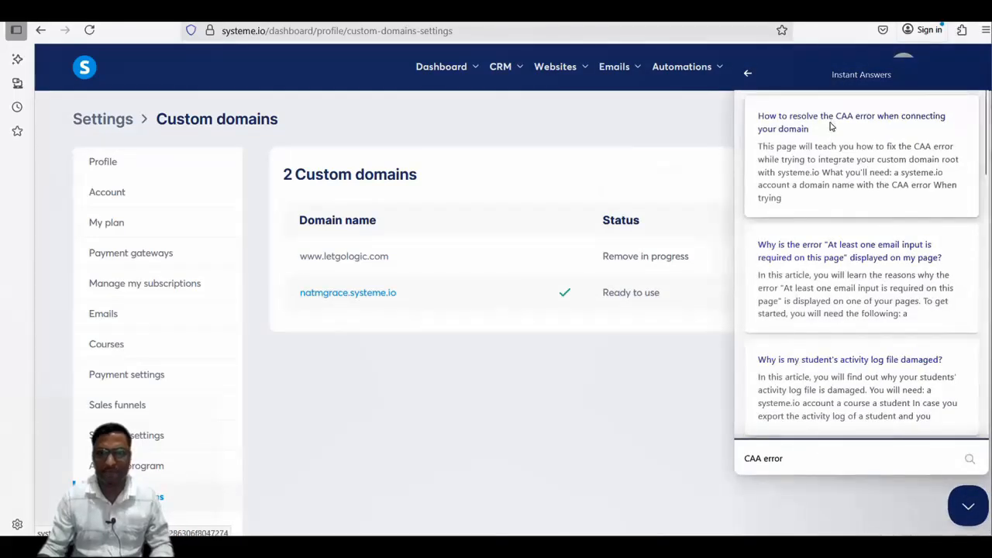
left_click(831, 126)
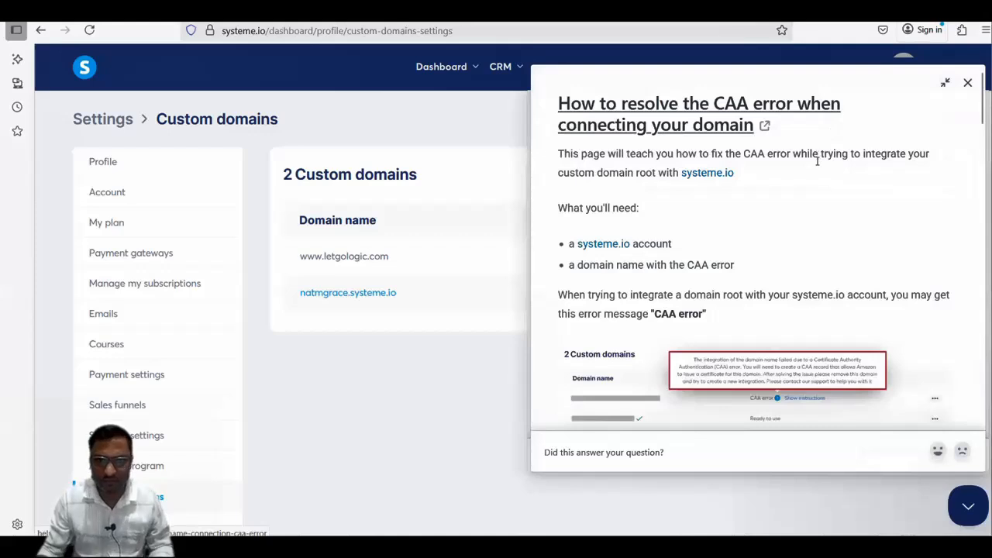
scroll(775, 161, "down", 10)
left_click_drag(727, 166, 794, 166)
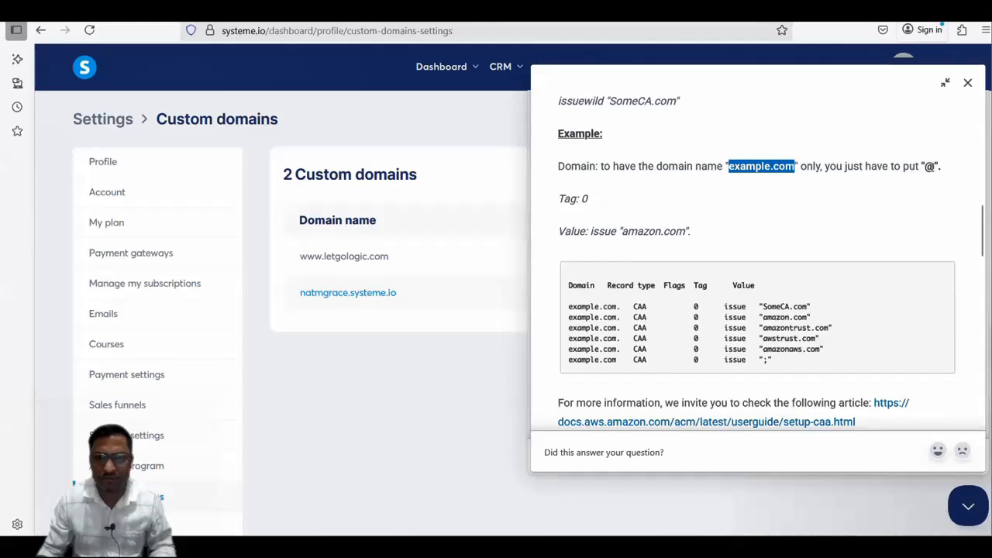
left_click_drag(812, 165, 873, 166)
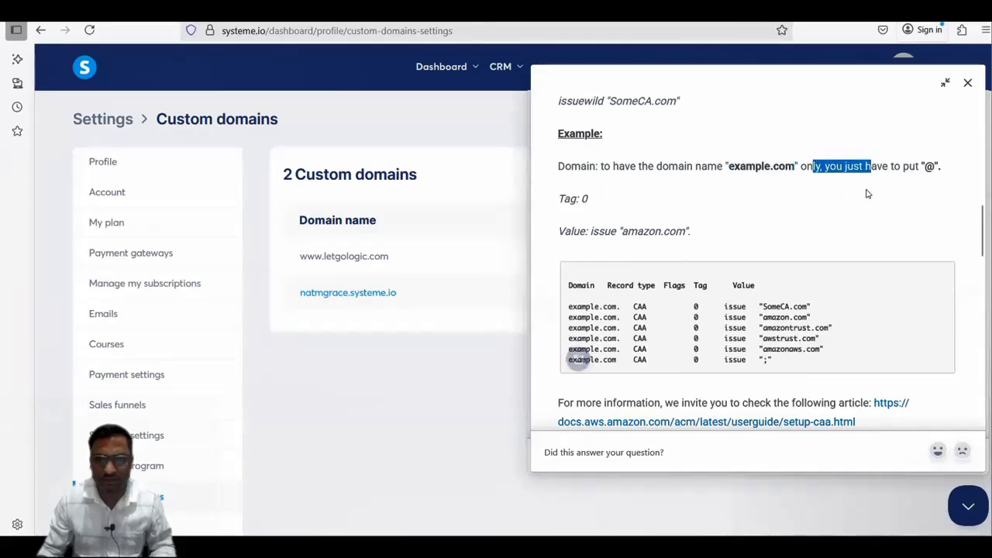
left_click(814, 172)
scroll(726, 227, "up", 4)
scroll(726, 226, "up", 3)
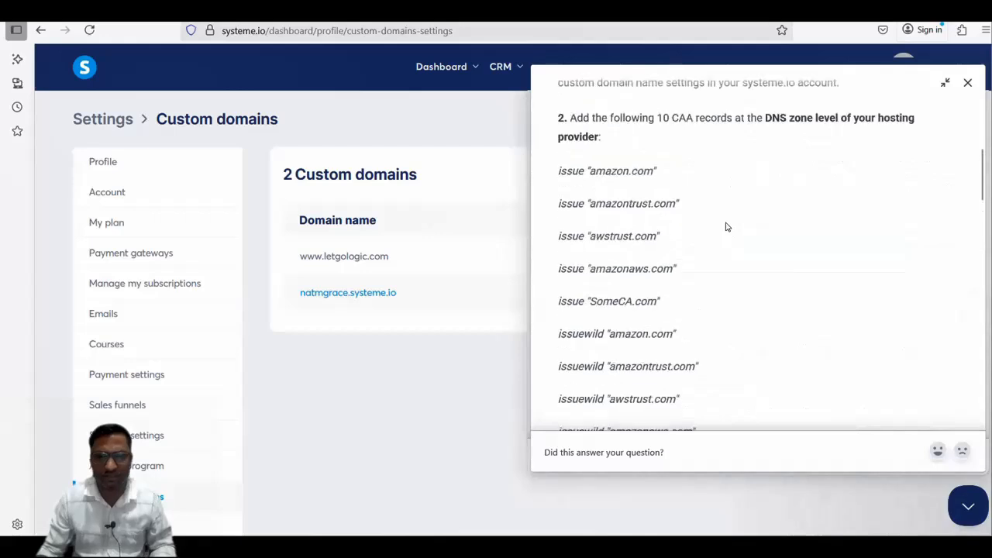
Copy the first required record, issue "amazon.com", from the article and return to the DNS record form in Hostinger
left_click_drag(677, 236, 552, 238)
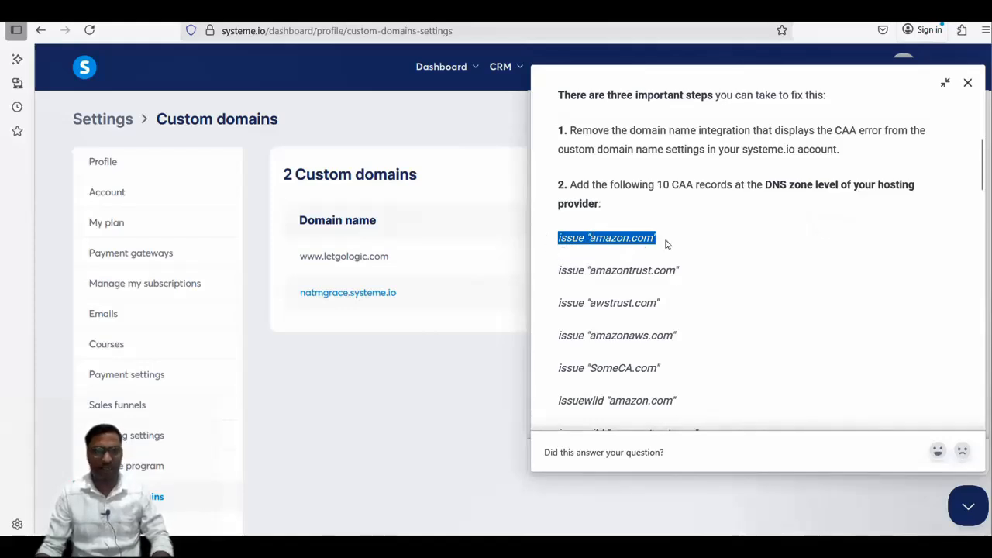
key("alt+Tab")
scroll(679, 221, "up", 6)
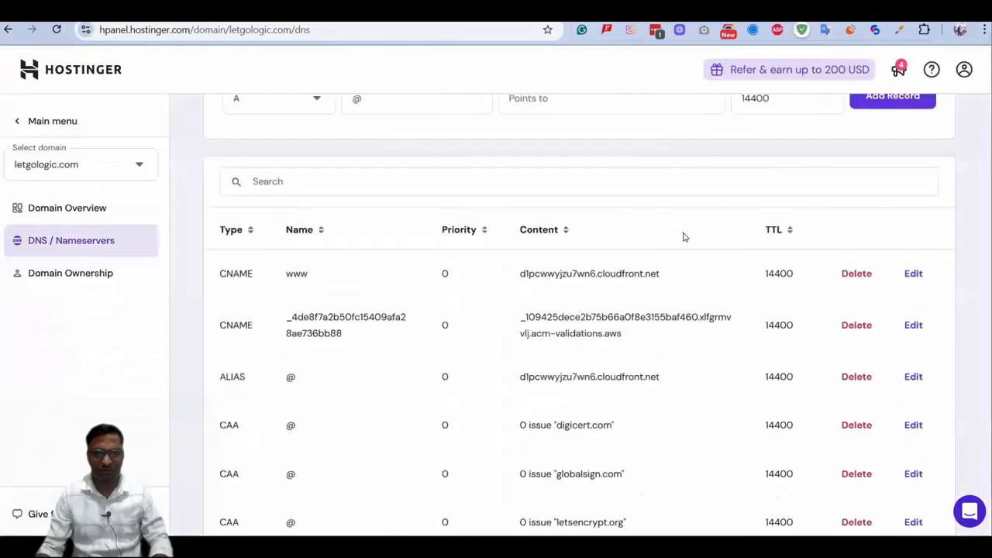
left_click(265, 260)
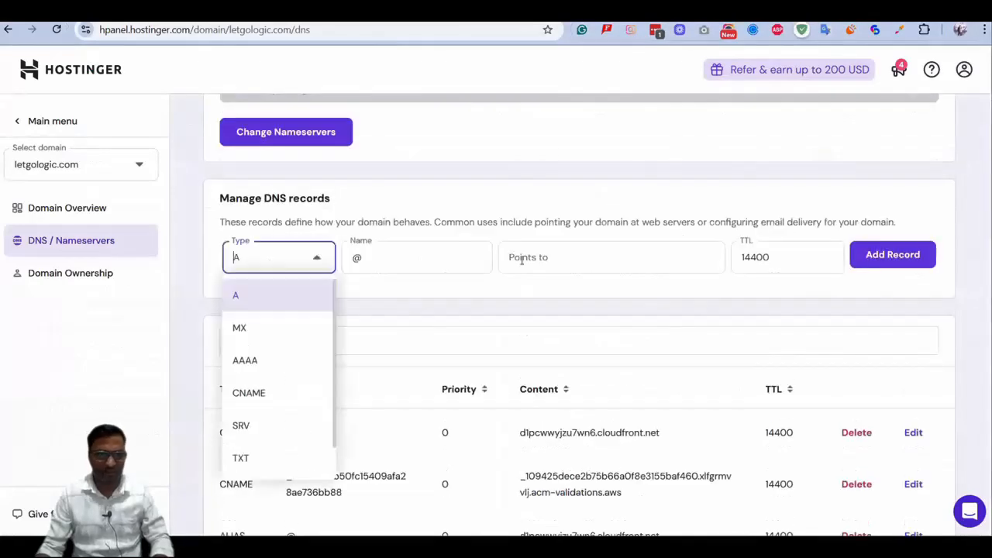
left_click(882, 185)
Delete the www CNAME record, the acm-validations CNAME record and the @ ALIAS record from the DNS zone
scroll(837, 295, "down", 3)
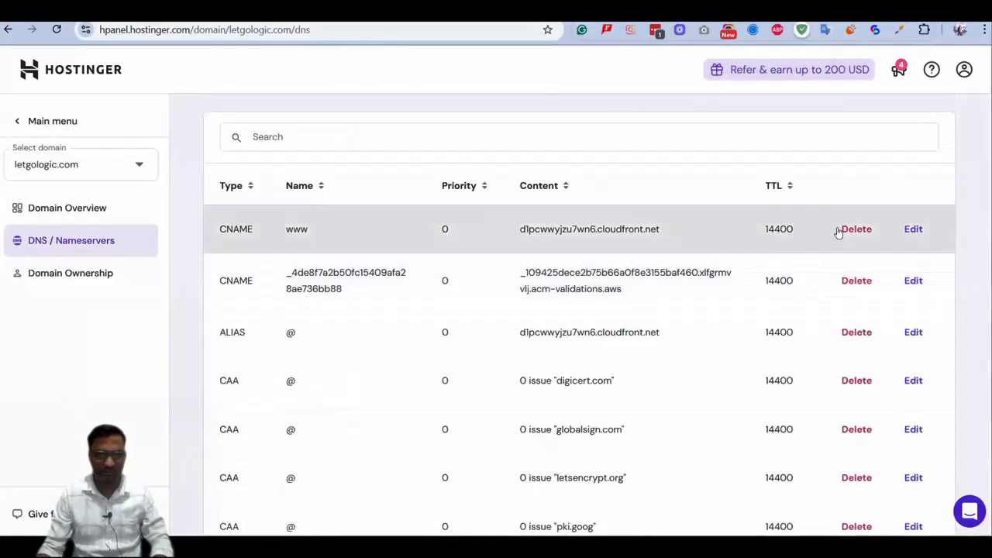
left_click(854, 229)
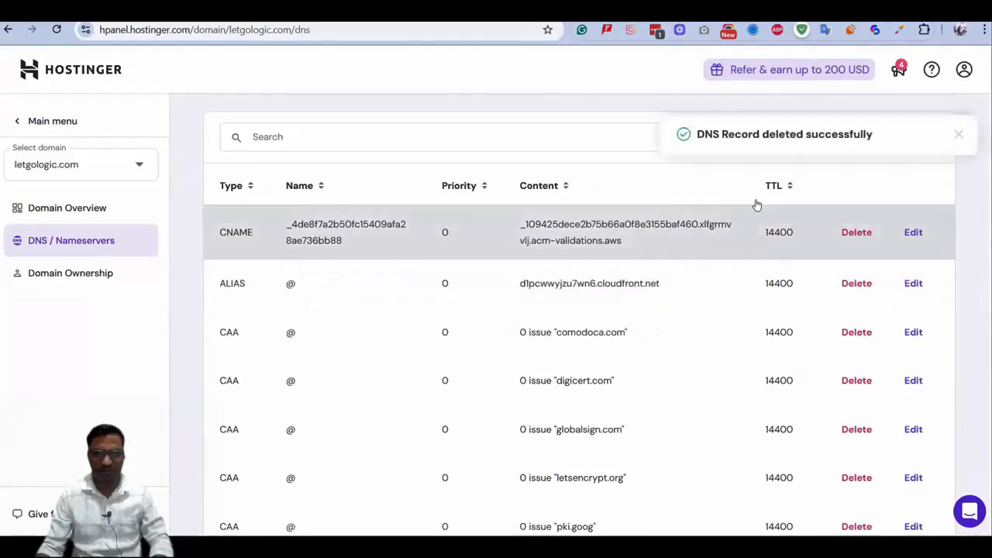
left_click(857, 237)
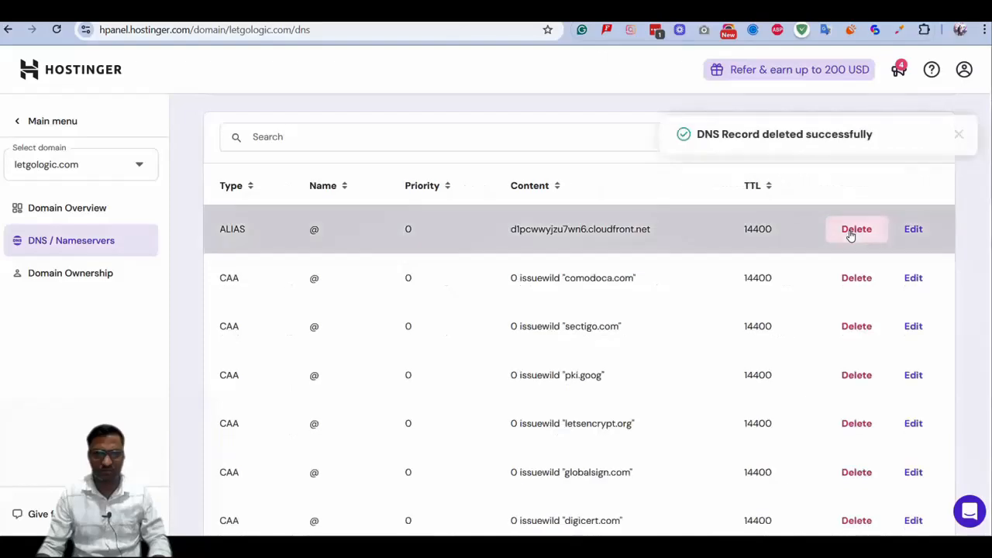
left_click(850, 230)
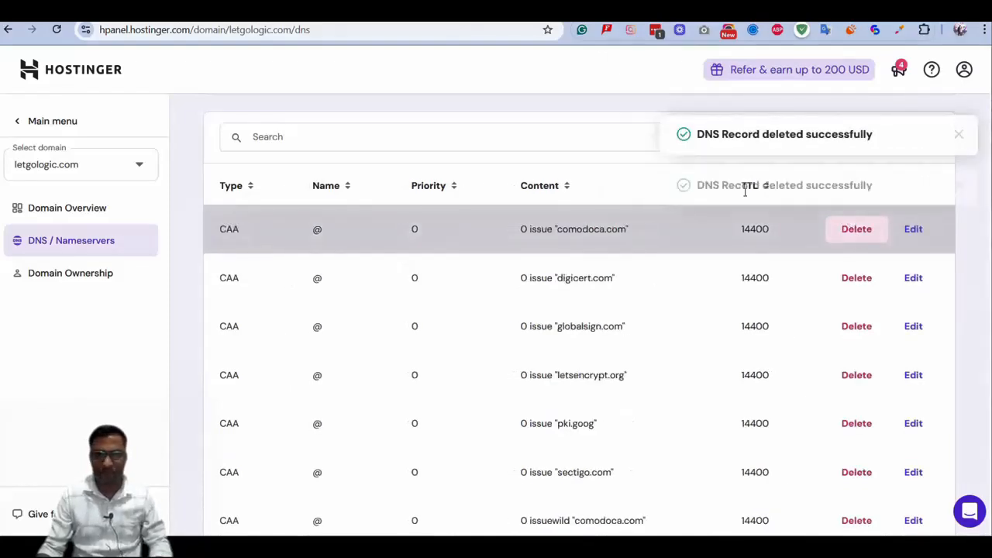
Begin a new CAA record named @ with the issue tag and the copied issue "amazon.com" as its CA domain
scroll(256, 229, "up", 2)
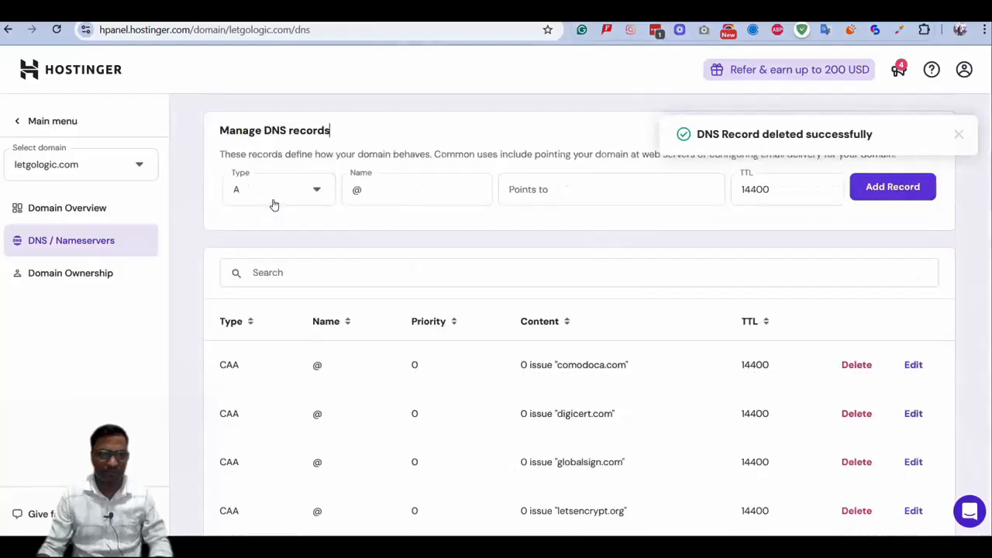
left_click(273, 203)
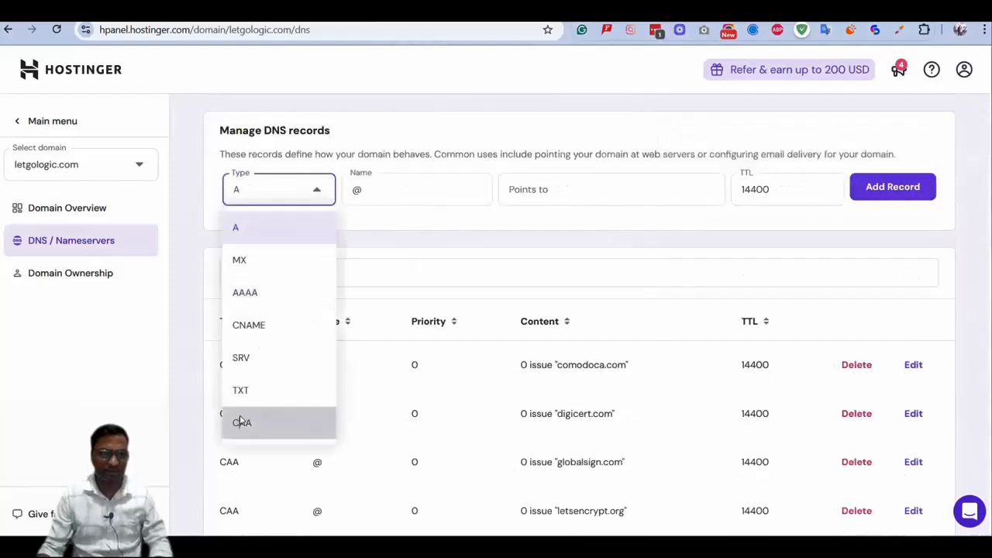
left_click(242, 423)
left_click(440, 186)
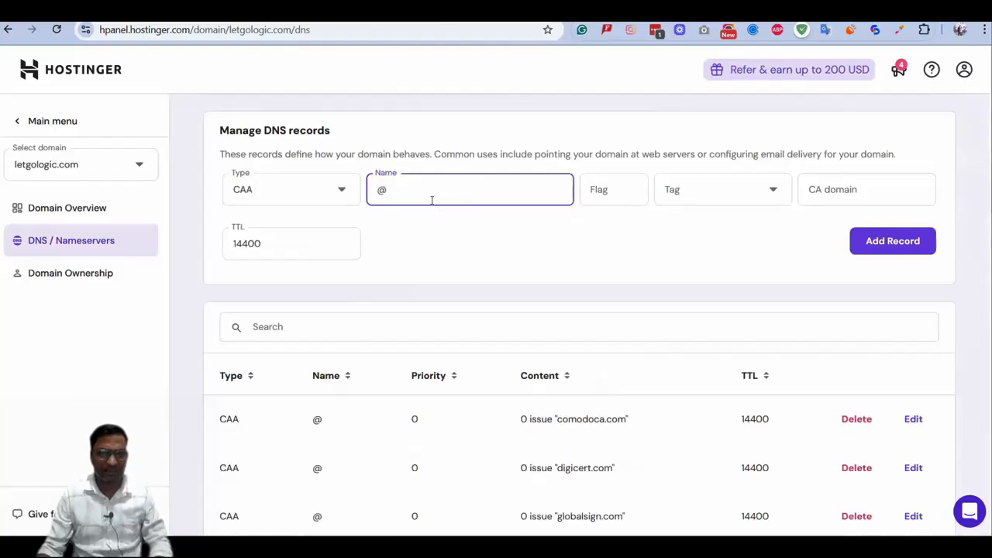
left_click(736, 196)
scroll(713, 293, "up", 1)
left_click(713, 295)
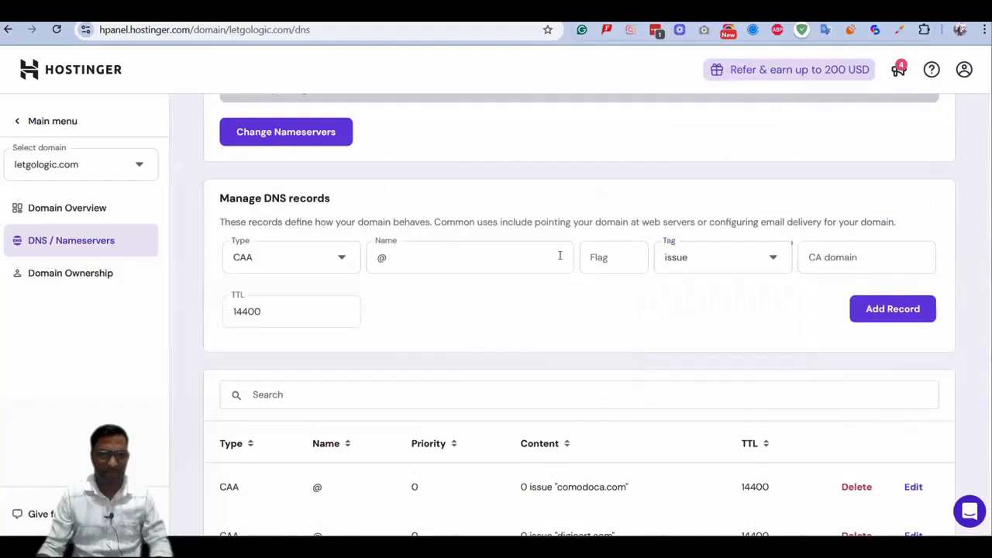
left_click(605, 256)
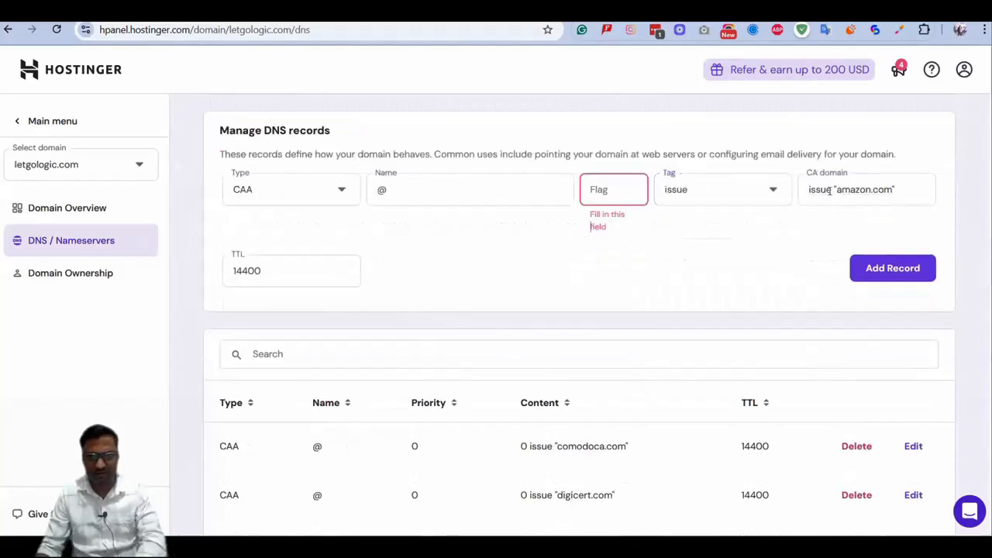
Remove the word issue from the new record's CA domain, leaving only "amazon.com" in quotation marks
left_click(831, 191)
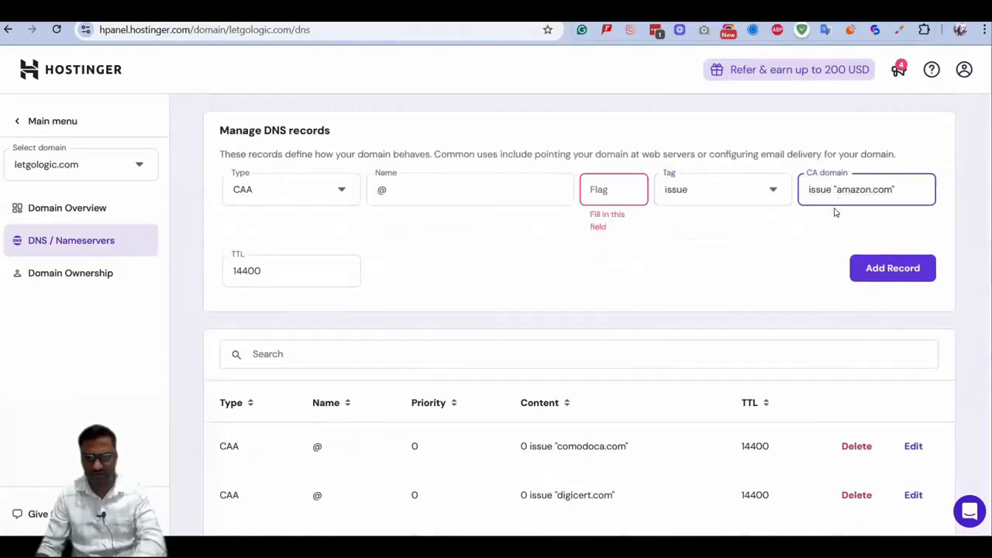
key("BackSpace")
key("BackSpace")
key("BackSpace")
key("BackSpace")
key("BackSpace")
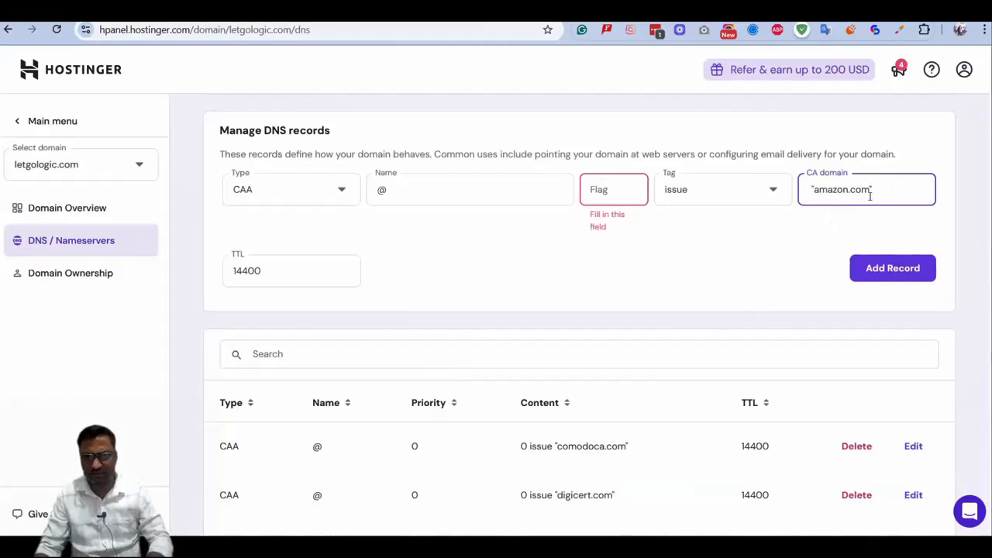
key("BackSpace")
key("shift+Tab")
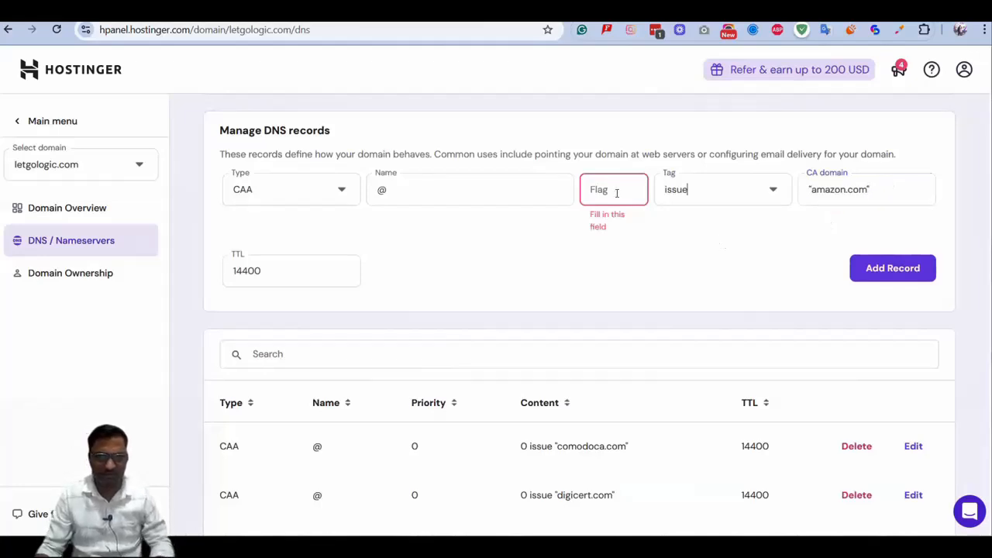
Set the CAA record's flag to 0, add the record to the zone and check it in the list
scroll(617, 194, "up", 2)
left_click(626, 316)
type("0")
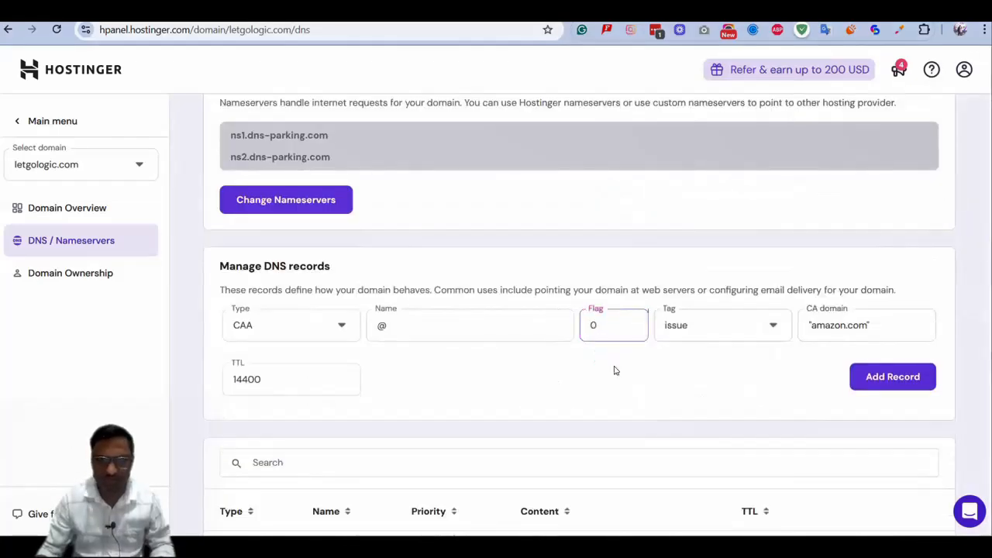
left_click(886, 378)
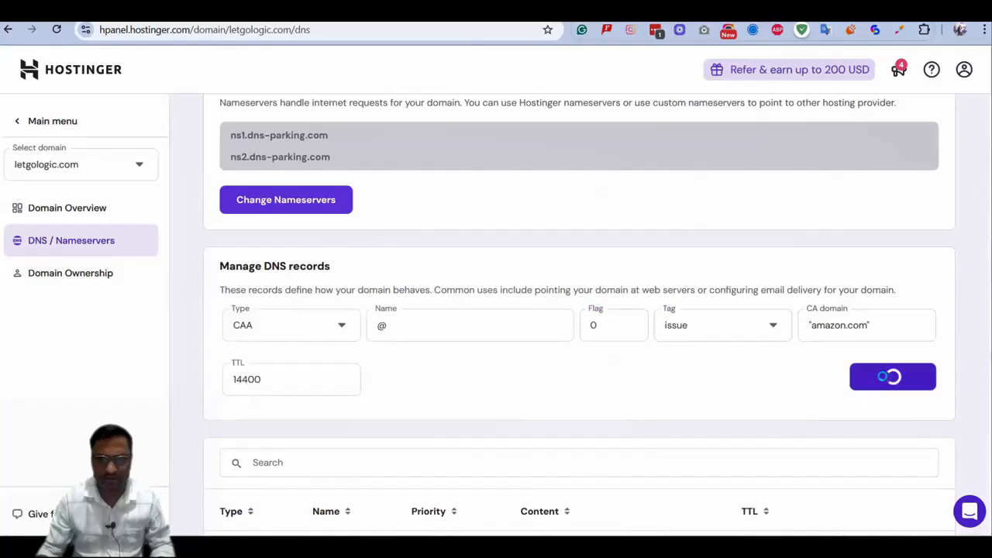
scroll(660, 361, "down", 3)
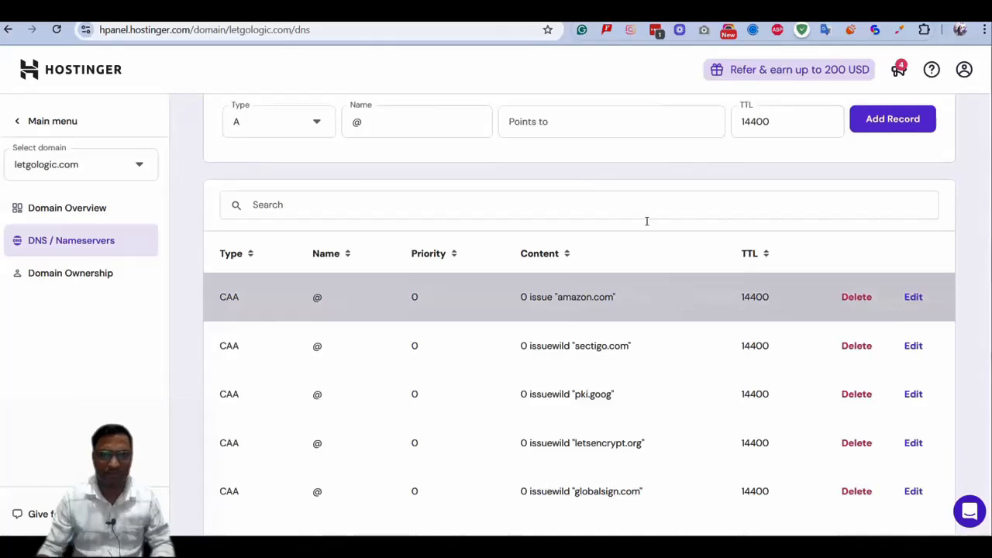
Start another CAA record in the DNS zone, keeping @ as its name
scroll(372, 271, "up", 2)
scroll(370, 344, "down", 1)
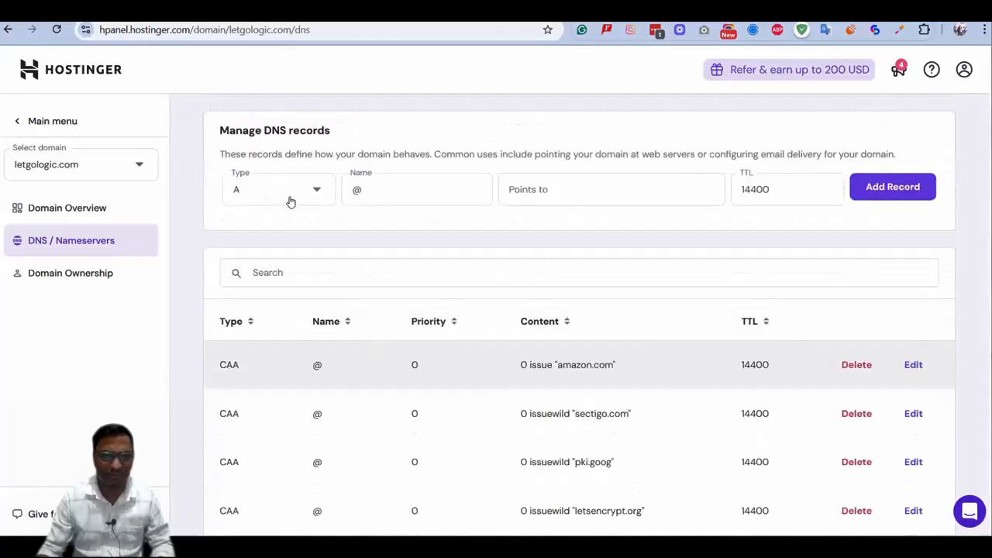
left_click(290, 200)
scroll(256, 408, "down", 1)
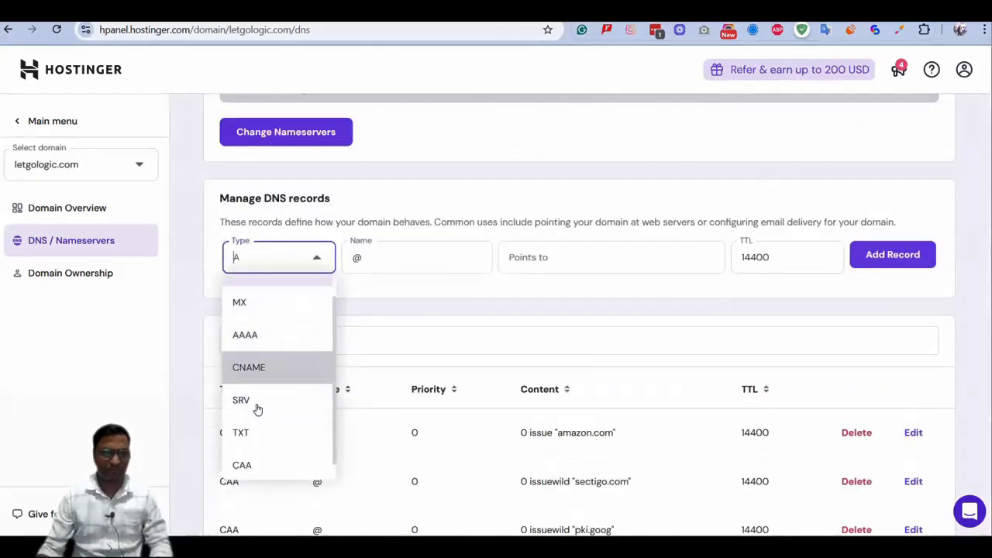
left_click(258, 459)
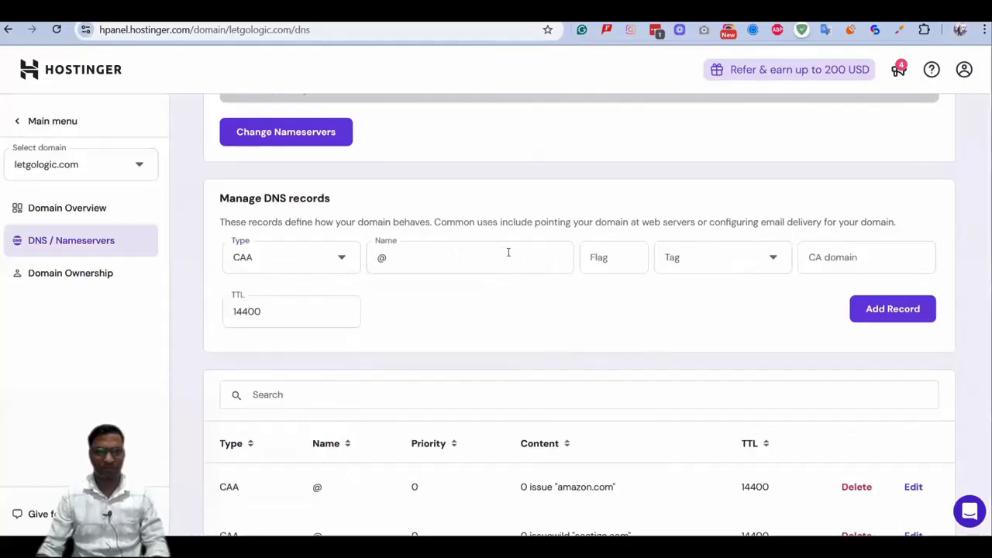
Switch to the systeme.io help article, copy the entry issue "amazontrust.com" and return to Hostinger
key("alt+Tab")
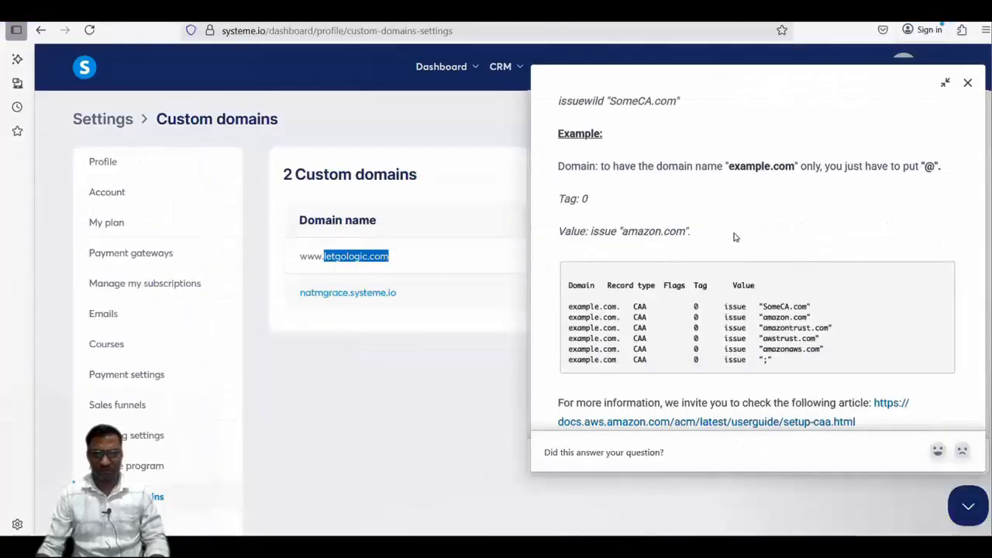
scroll(734, 236, "up", 4)
scroll(690, 274, "up", 2)
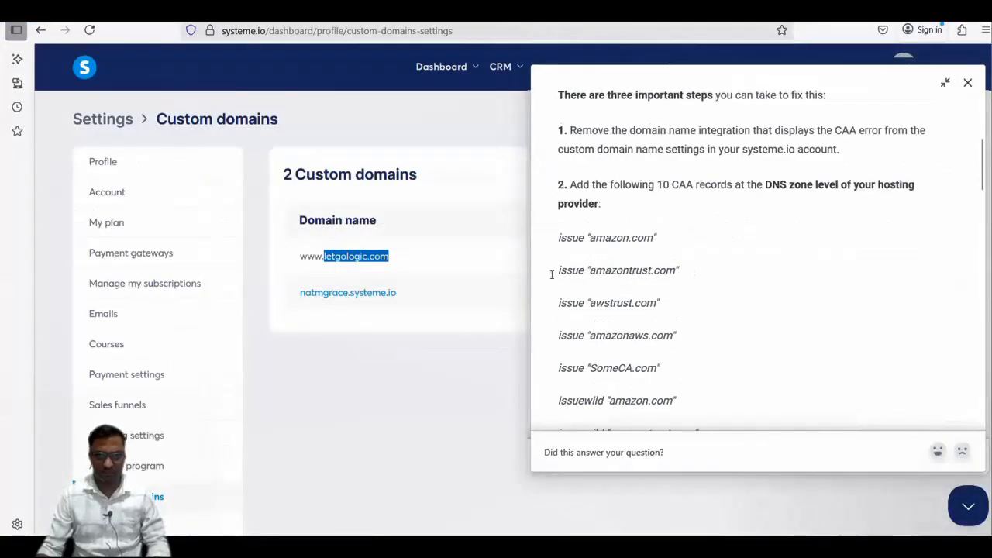
left_click_drag(679, 270, 552, 276)
key("ctrl+c")
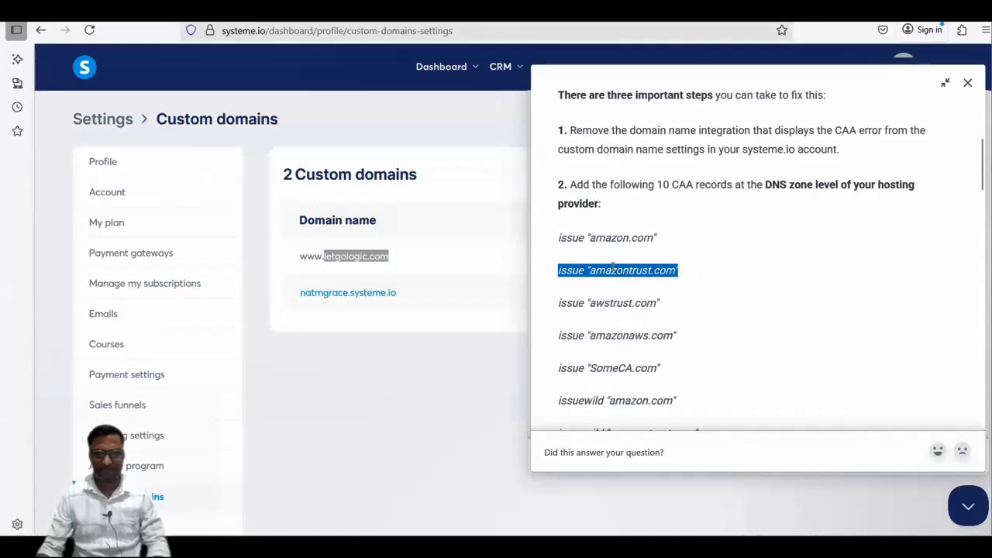
key("alt+Tab")
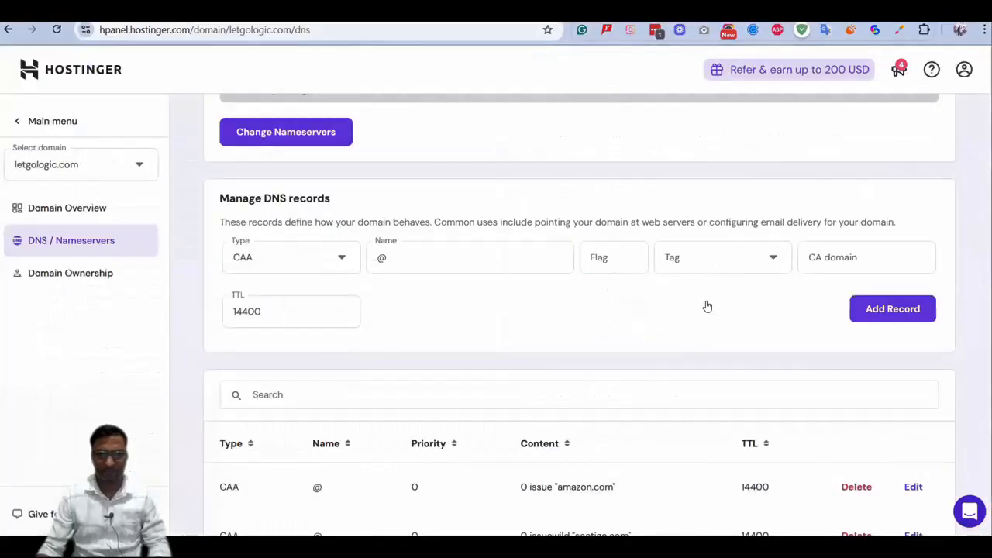
Add the CAA record with the issue tag, flag 0 and CA domain "amazontrust.com", removing the pasted word issue
left_click(709, 264)
left_click(612, 258)
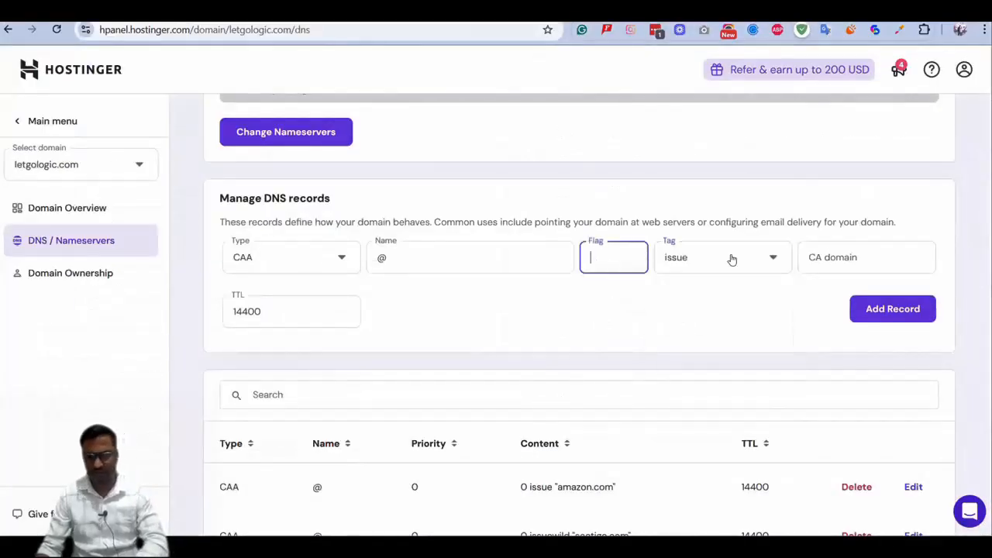
type("0")
left_click(826, 256)
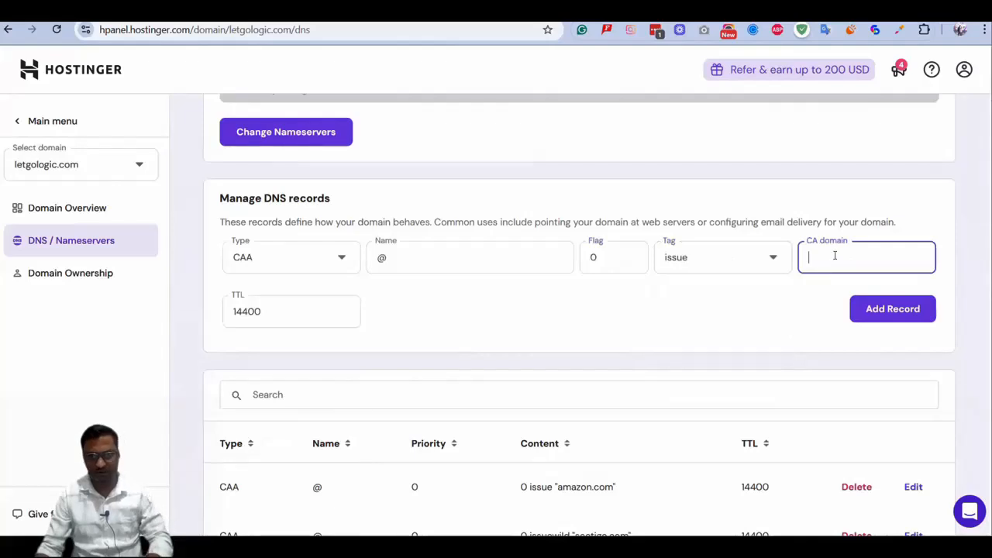
key("ctrl+v")
left_click(835, 263)
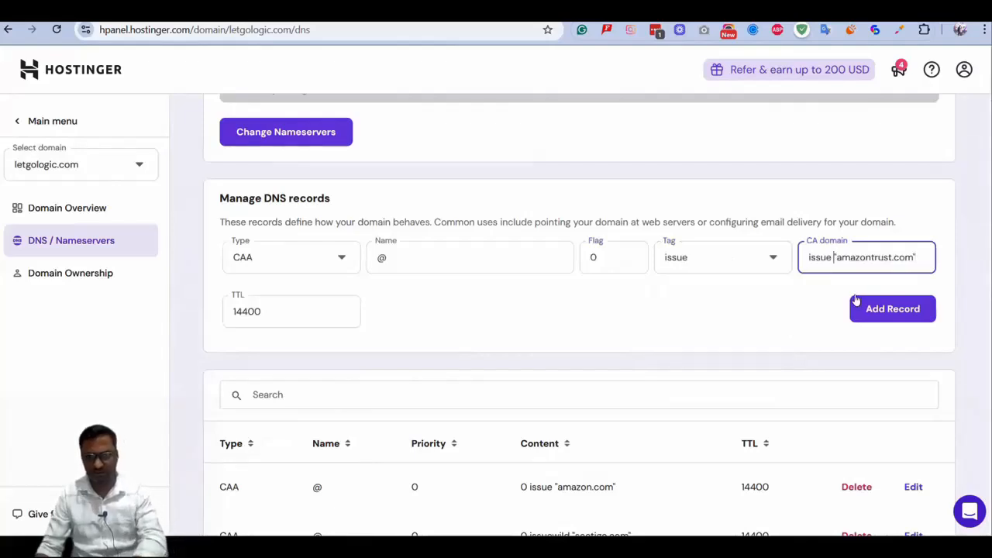
key("BackSpace")
key("BackSpace")
key("BackSpace")
key("BackSpace")
key("BackSpace")
key("BackSpace")
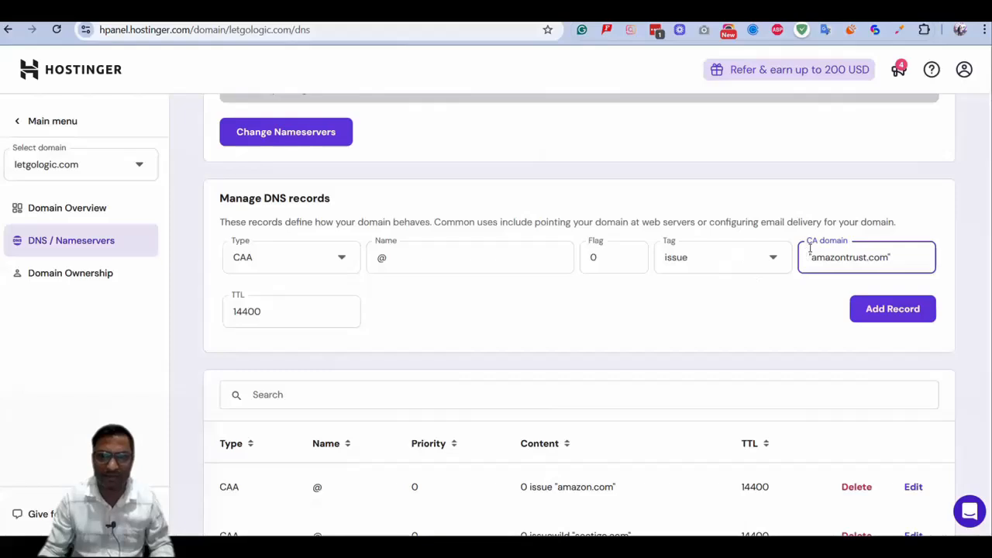
left_click(892, 309)
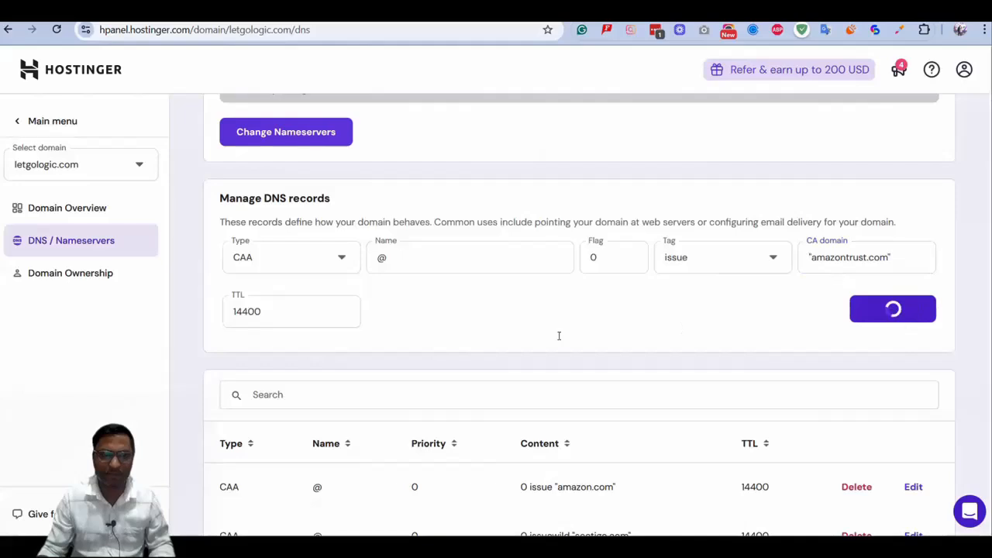
Copy the quoted value "awstrust.com" from the issue entry in the systeme.io article and start another DNS record in Hostinger
key("alt+Tab")
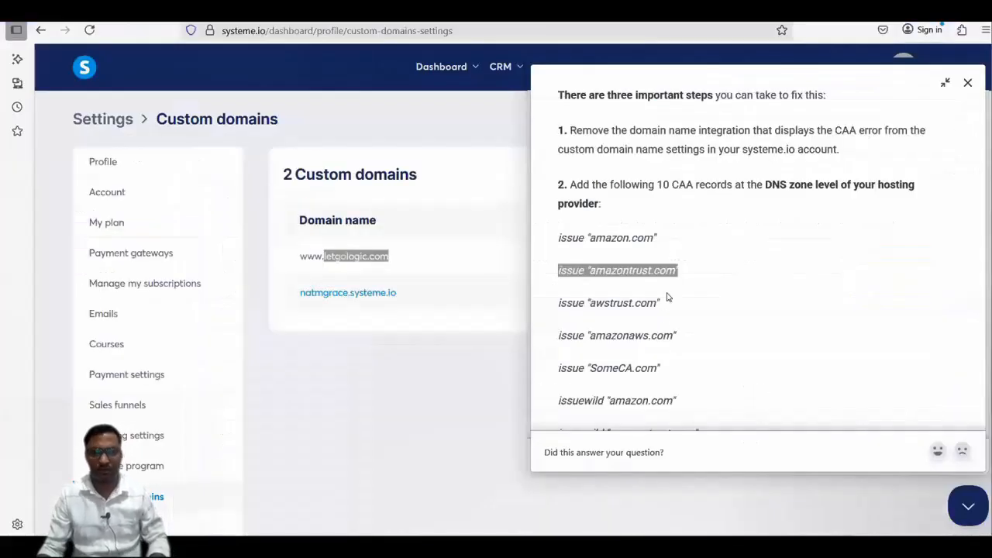
left_click_drag(661, 303, 586, 303)
key("alt+Tab")
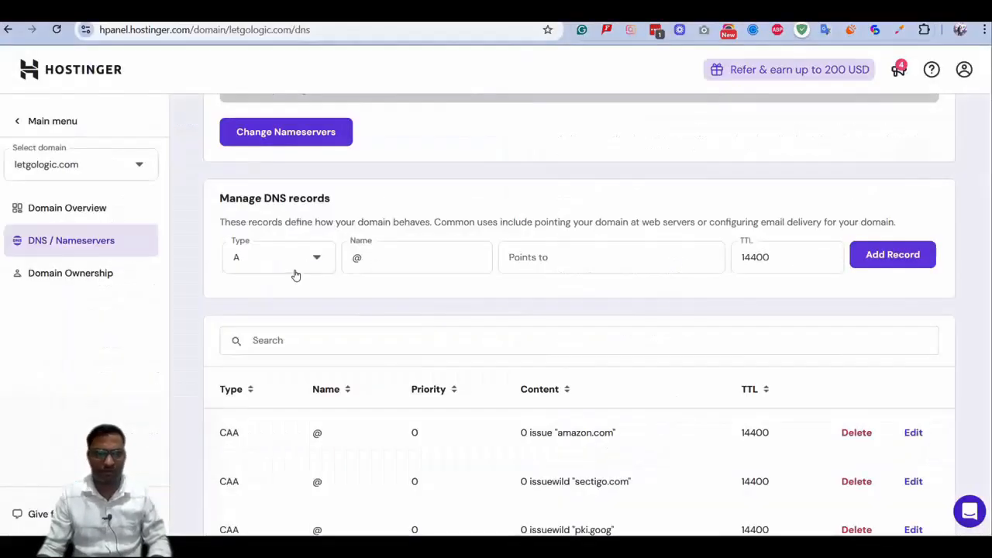
left_click(287, 260)
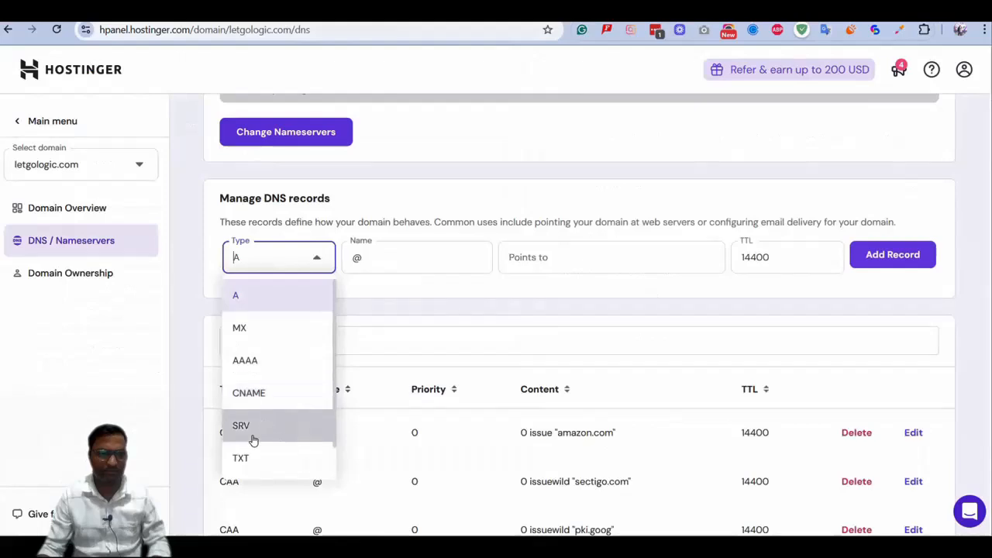
Copy "SomeCA.com" from its issue entry and "amazon.com" from the first issuewild entry in the systeme.io article
key("alt+Tab")
left_click_drag(659, 153, 586, 153)
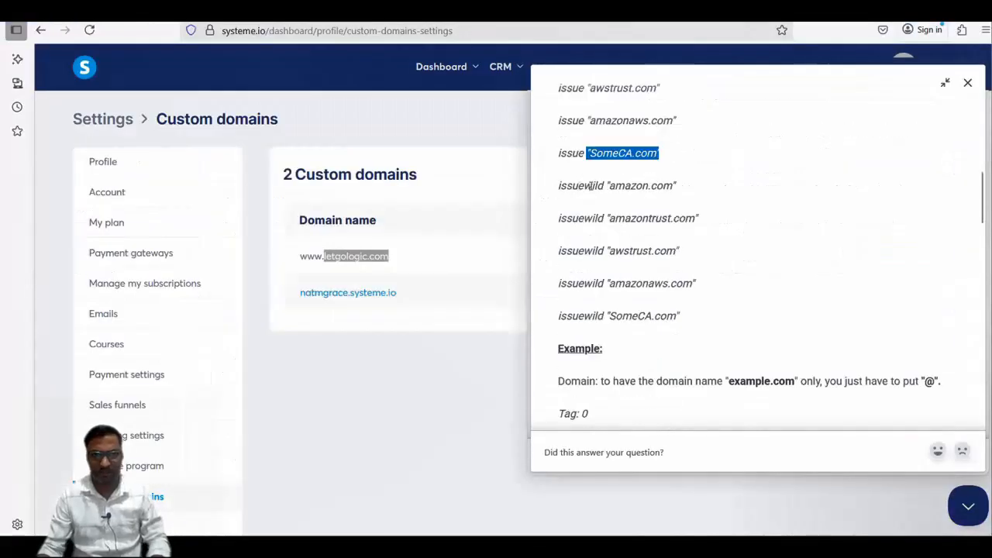
left_click_drag(559, 186, 605, 186)
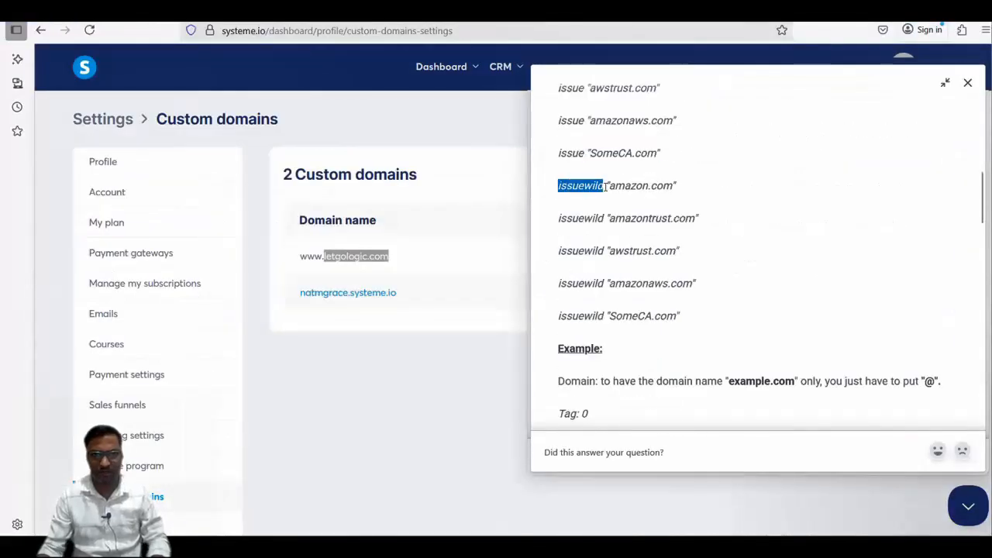
left_click(689, 187)
mouse_move(675, 186)
left_mouse_down()
mouse_move(610, 184)
mouse_move(688, 189)
left_mouse_up()
key("ctrl+c")
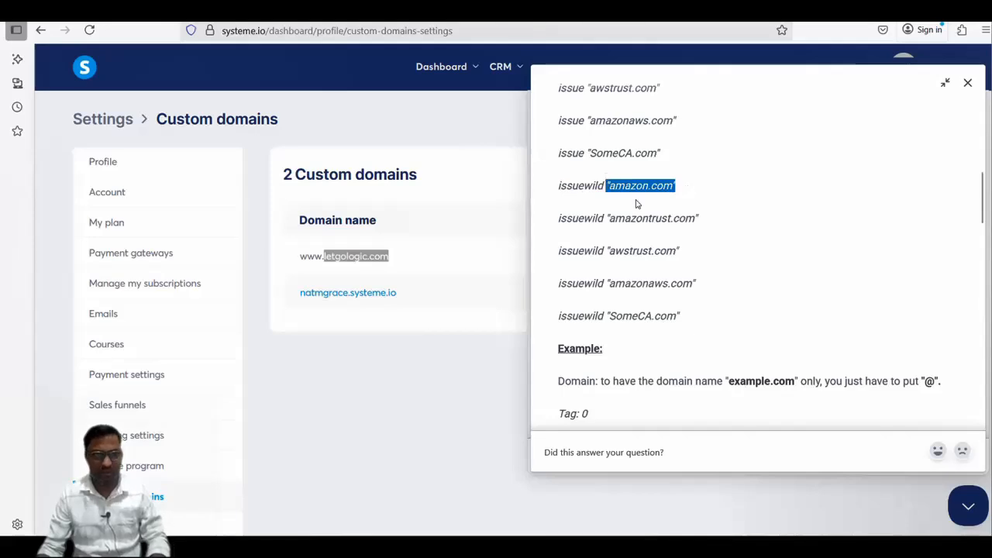
key("alt+Tab")
Add a CAA record named @ in Hostinger with flag 0, the issuewild tag and CA domain "amazon.com"
left_click(273, 260)
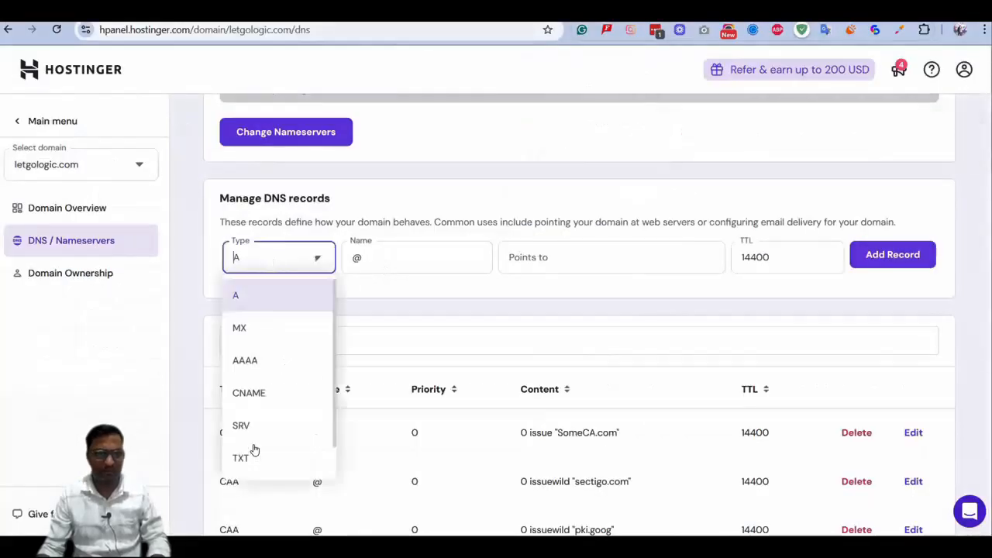
scroll(256, 456, "down", 1)
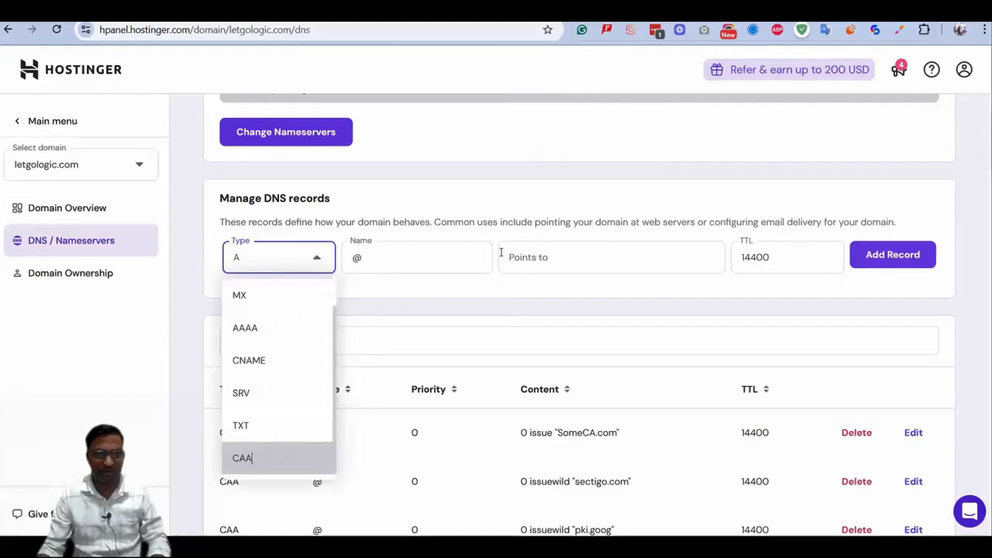
left_click(624, 259)
type("0")
left_click(727, 263)
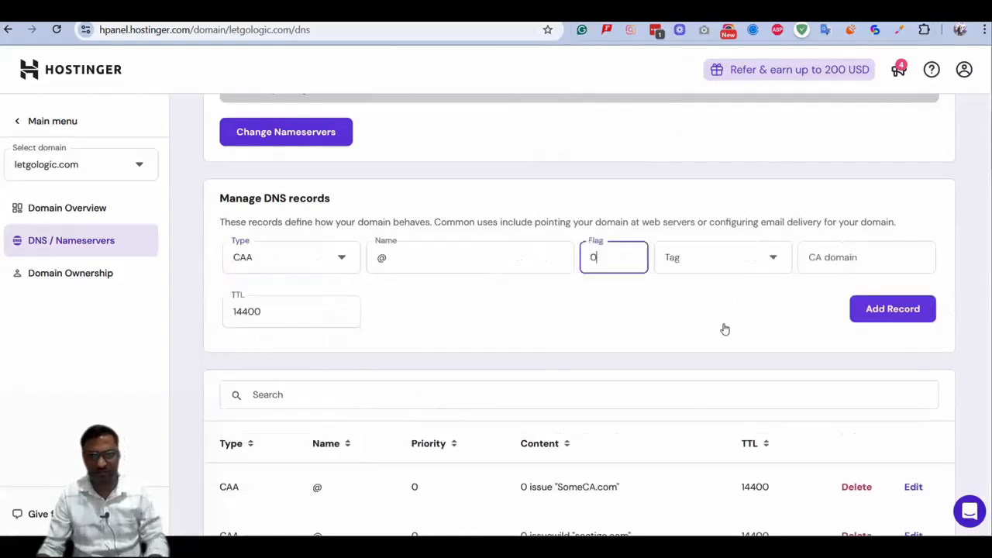
left_click(724, 329)
left_click(877, 265)
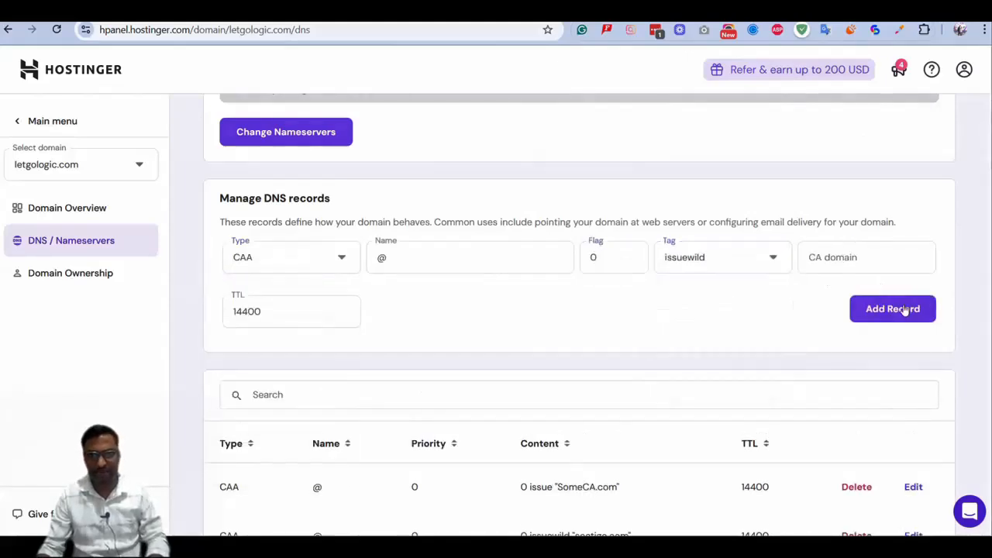
key("ctrl+v")
left_click(902, 307)
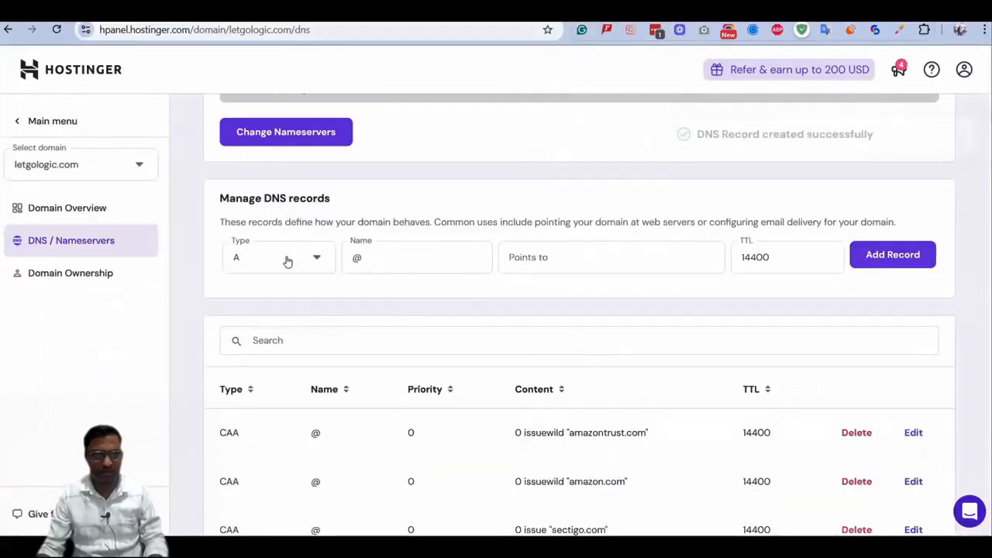
Begin the CAA record for the copied issuewild value "awstrust.com", with name @ and flag 0
left_click(284, 261)
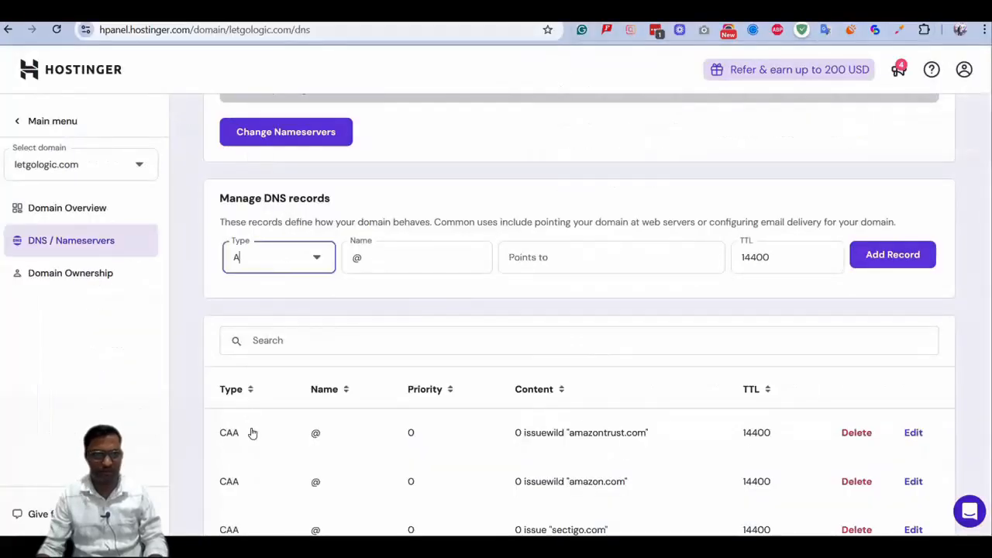
left_click(252, 461)
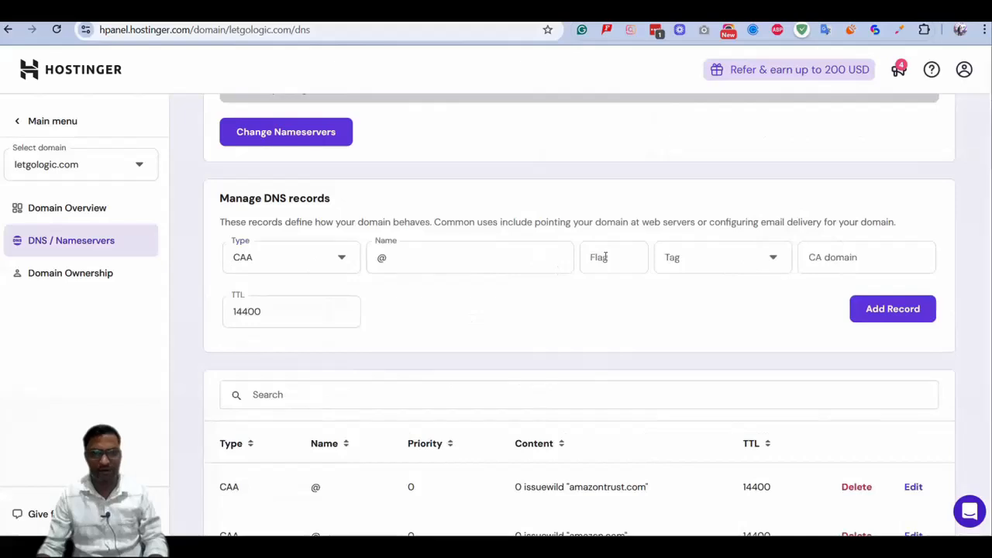
left_click(605, 257)
type("0")
left_click(724, 264)
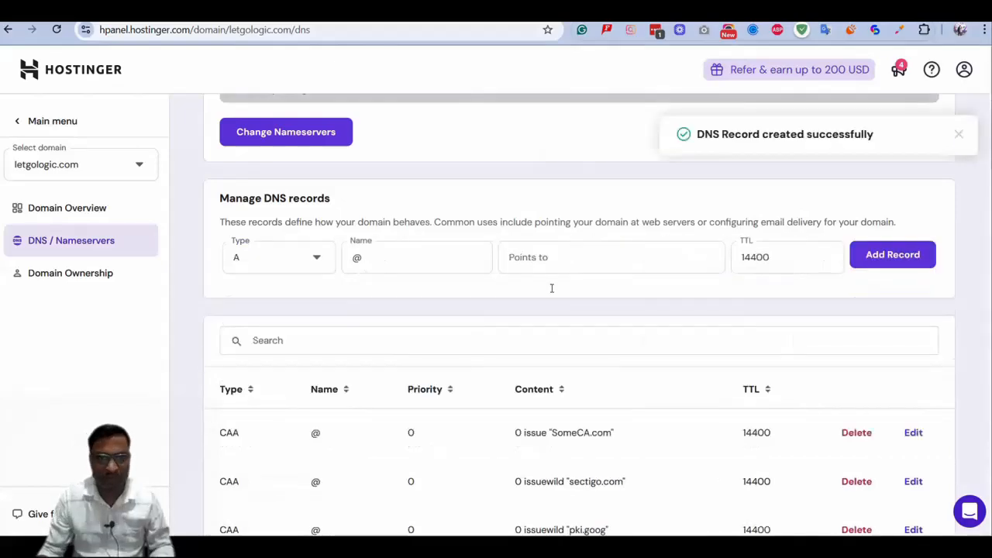
Review the list of CAA records in the DNS zone against the required issue and issuewild entries
scroll(551, 287, "down", 5)
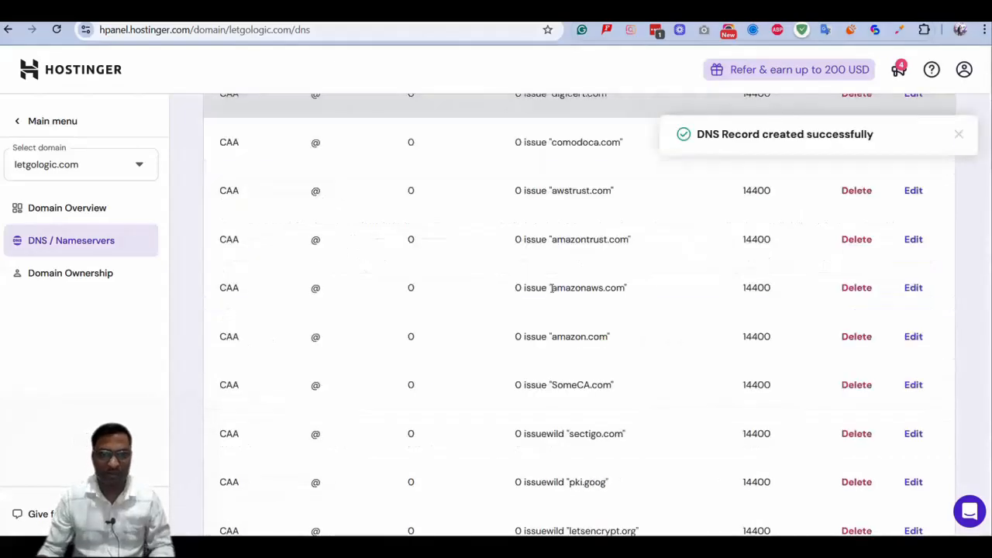
scroll(551, 287, "down", 5)
scroll(552, 286, "down", 4)
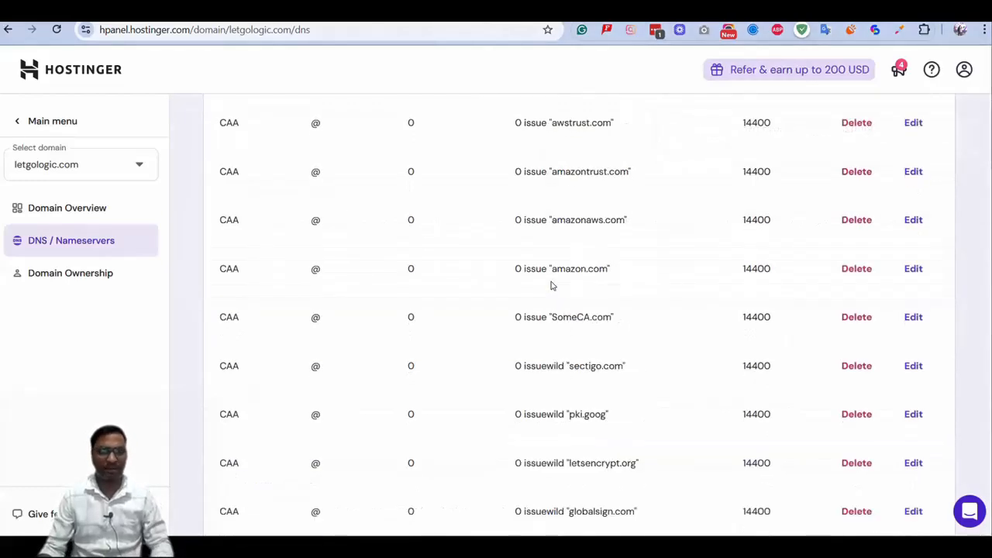
scroll(552, 286, "up", 9)
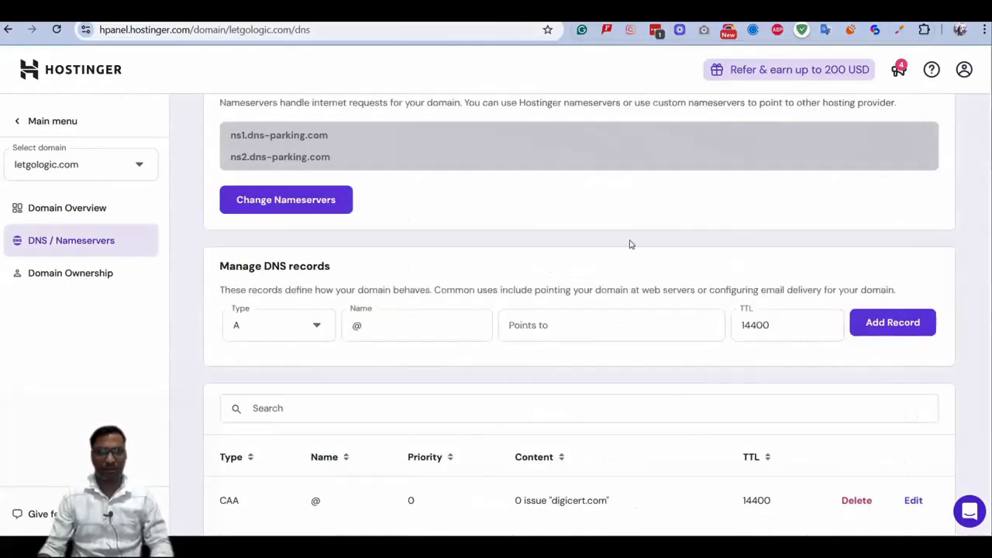
key("alt+Tab")
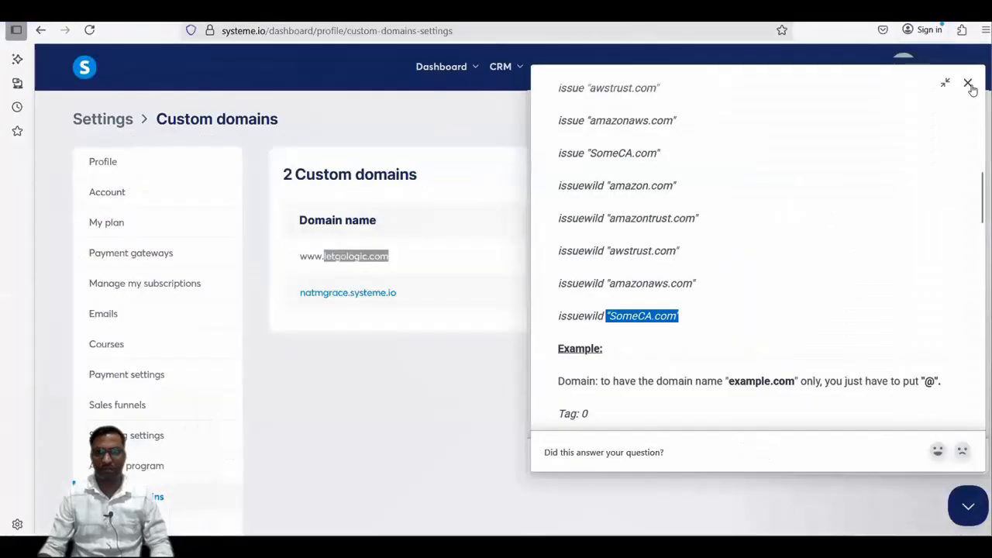
left_click(89, 31)
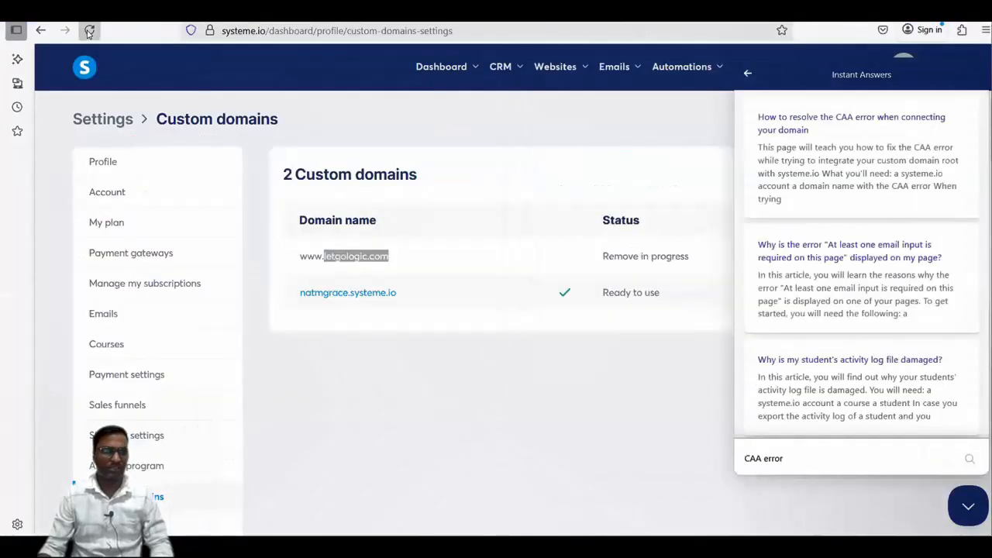
left_click(89, 31)
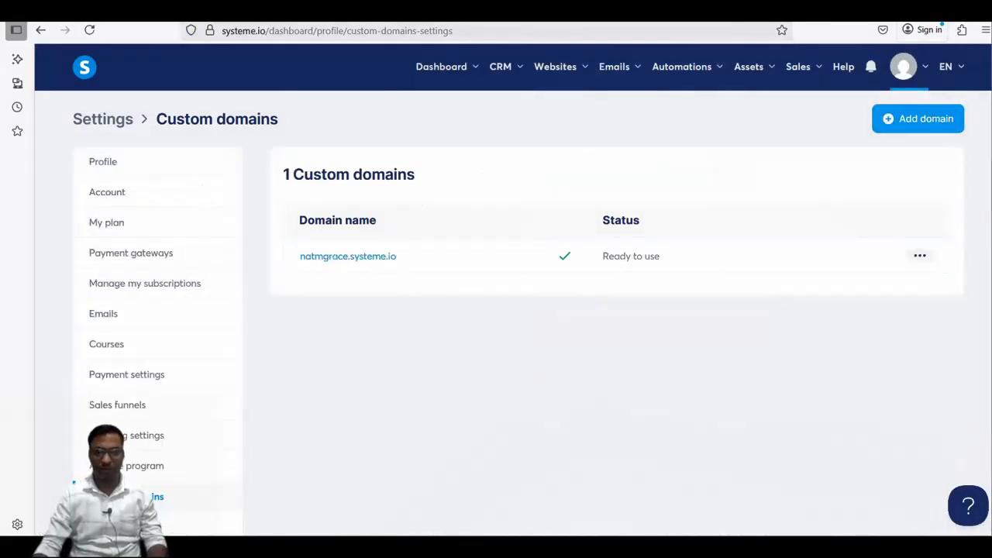
Switch to Hostinger and copy the domain name letgologic.com from the heading of the DNS page
mouse_move(744, 547)
left_click(654, 547)
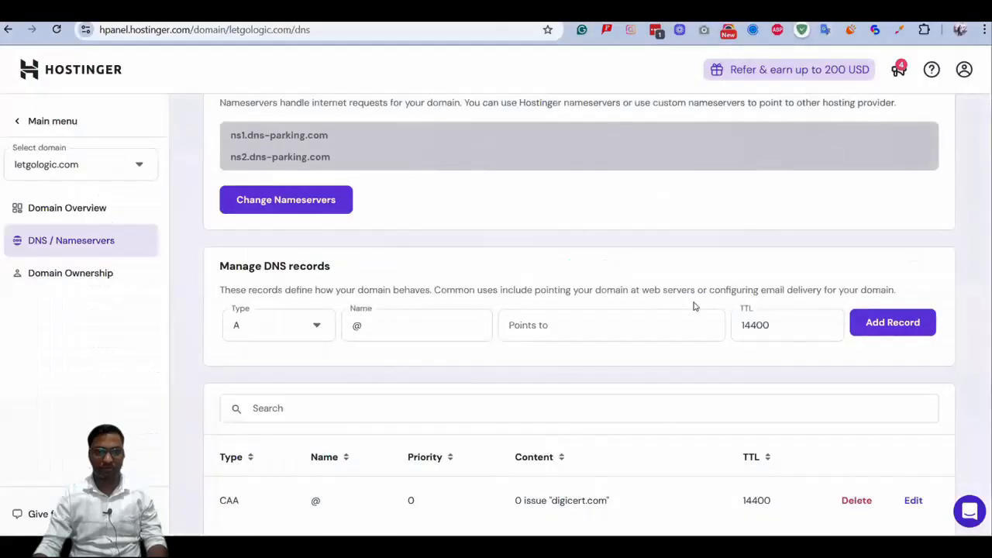
scroll(646, 237, "up", 2)
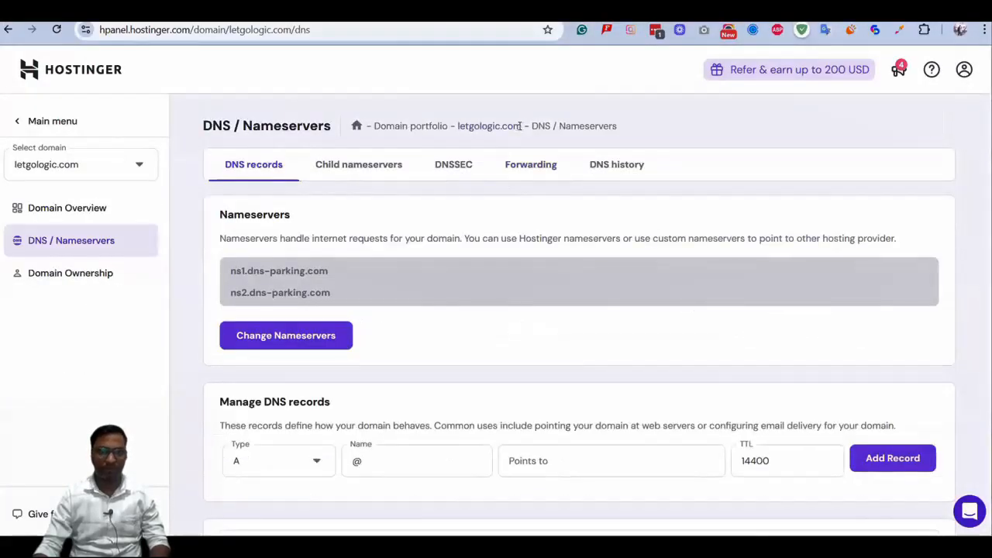
left_click_drag(521, 126, 457, 126)
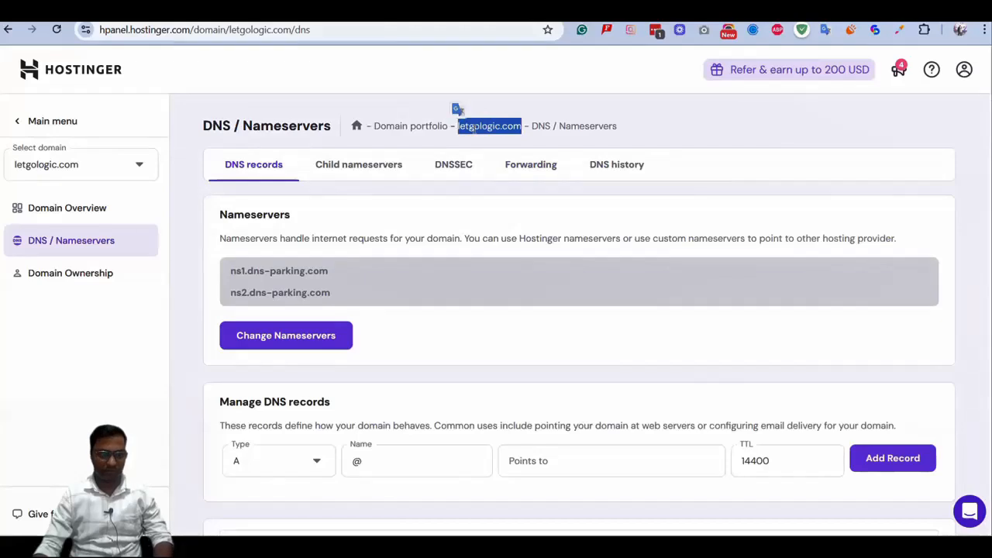
left_click(550, 175)
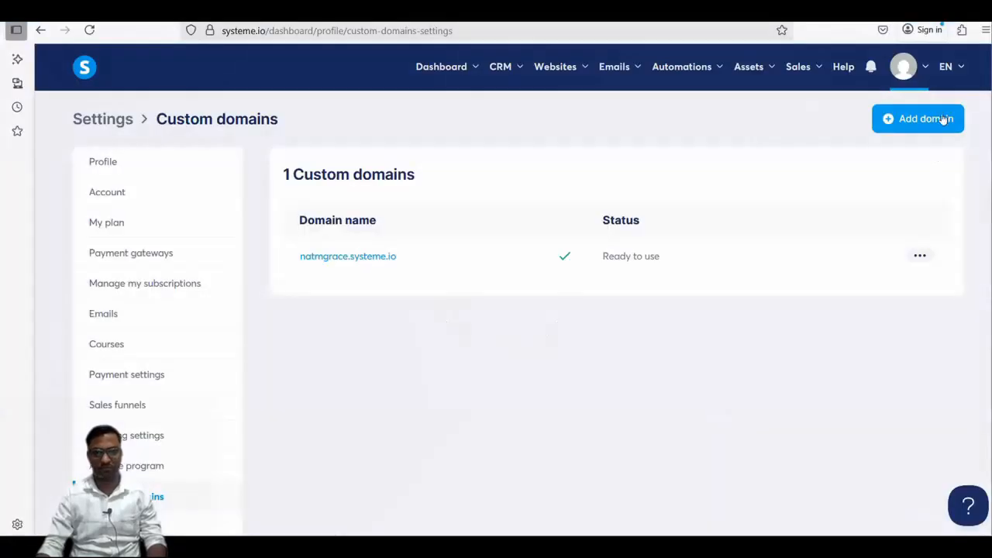
left_click(944, 118)
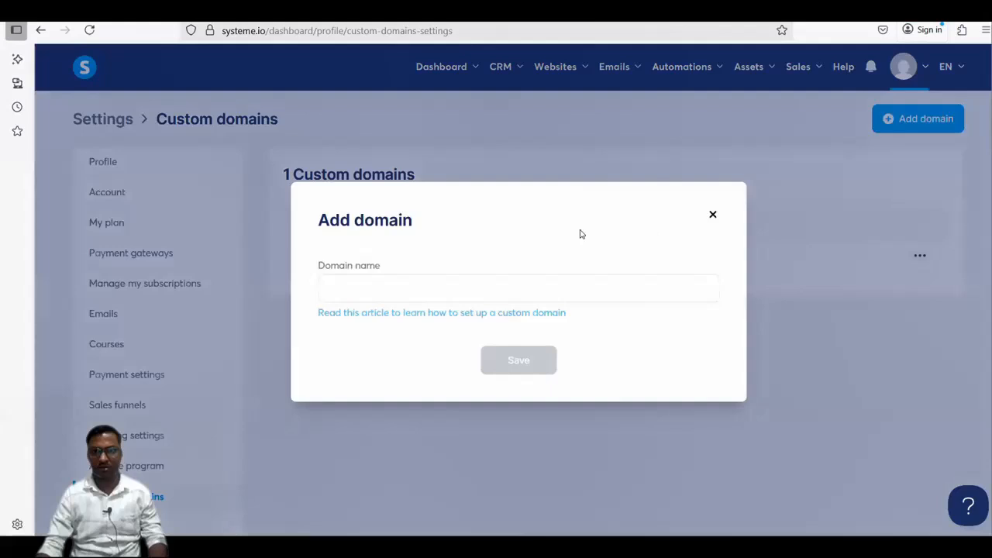
left_click(471, 292)
type("www")
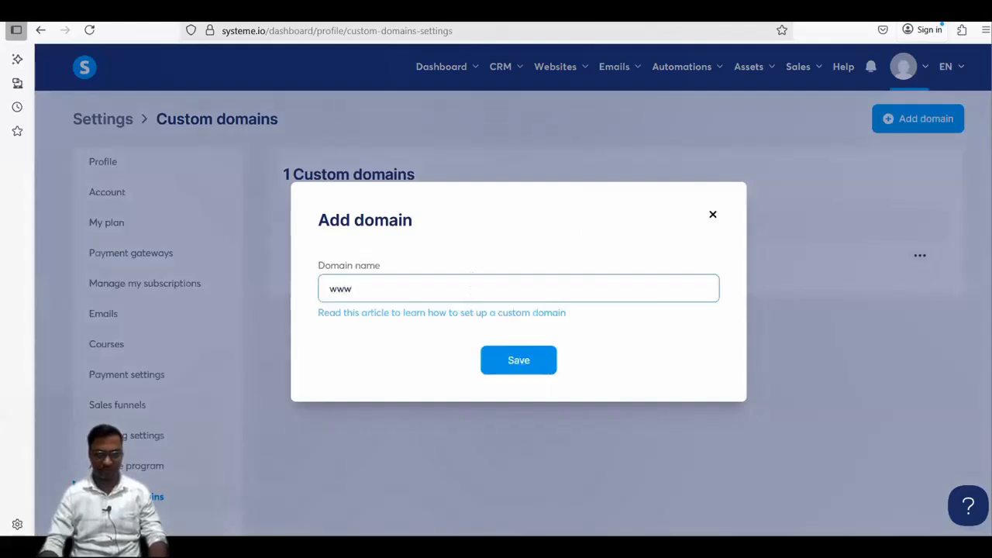
type(".letgologic.com")
key("Return")
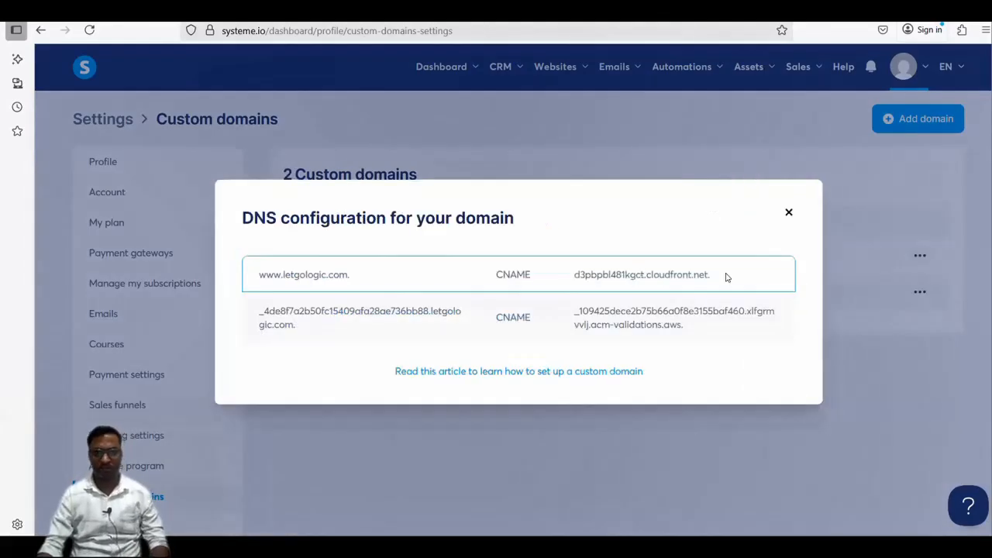
double_click(637, 273)
triple_click(668, 273)
key("ctrl+c")
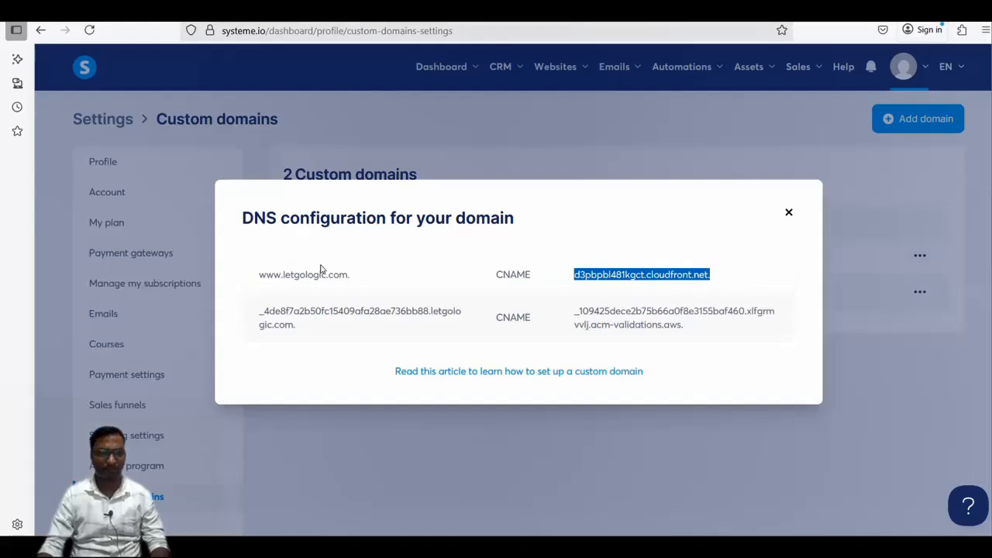
key("alt+Tab")
scroll(279, 259, "up", 7)
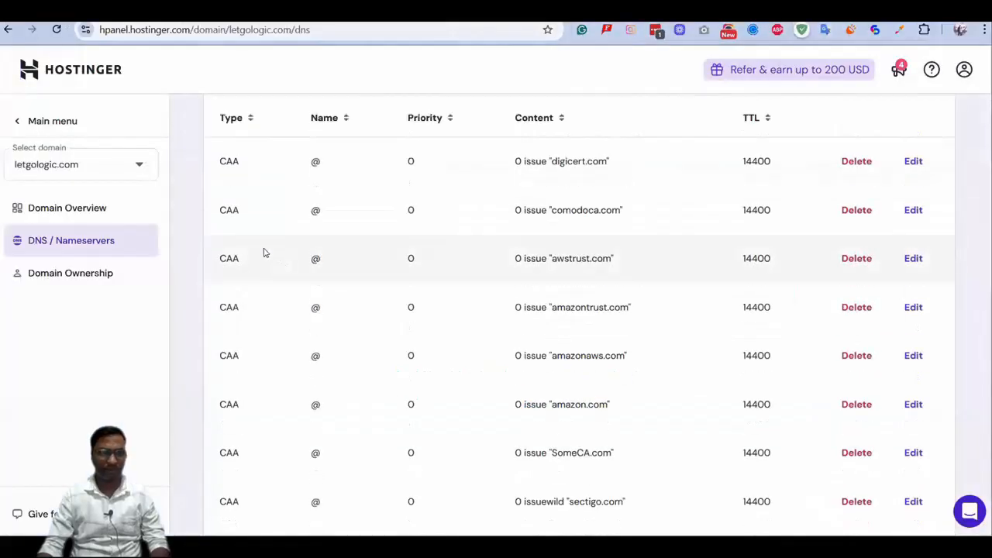
scroll(270, 225, "up", 3)
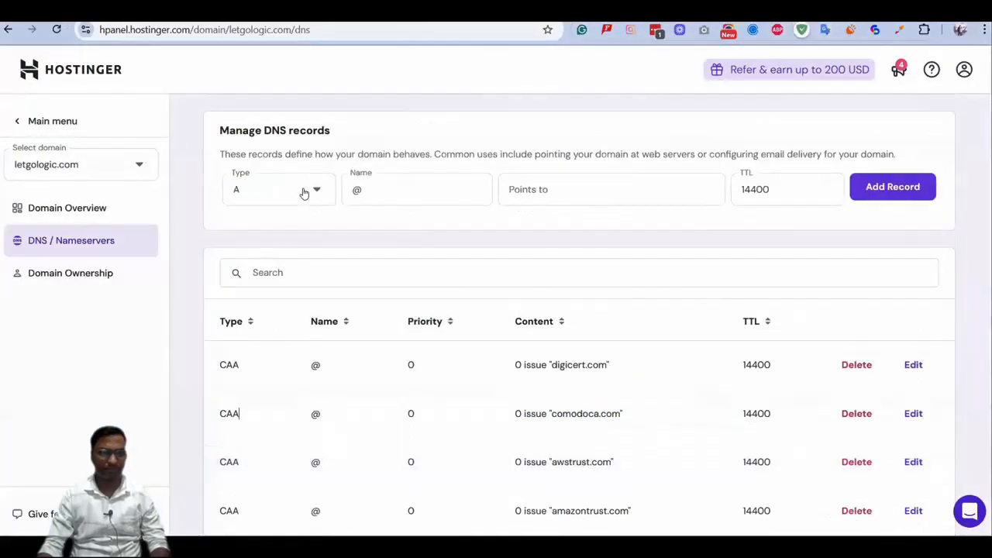
Add a CNAME record with name www and the copied target d3pbpbl481kgct.cloudfront.net
left_click(289, 190)
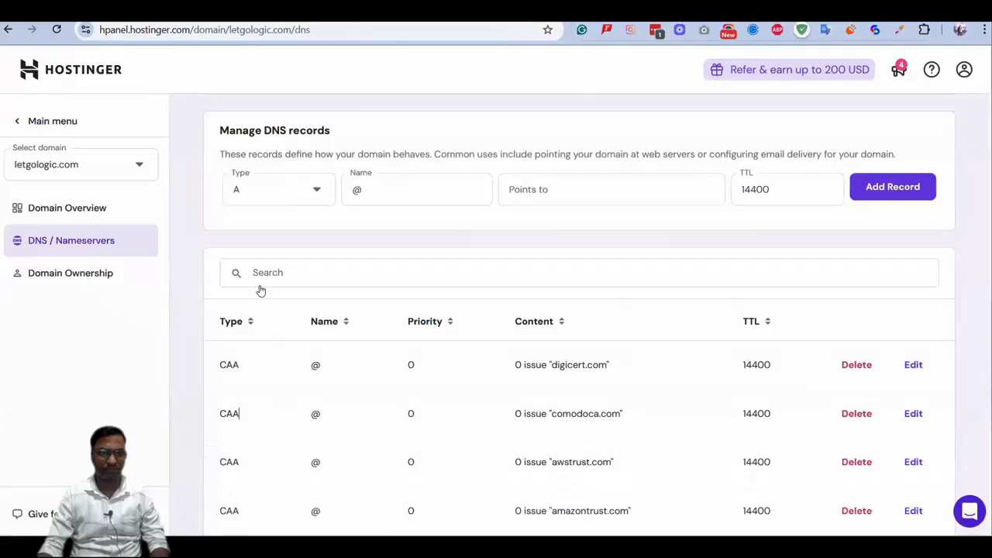
left_click(255, 326)
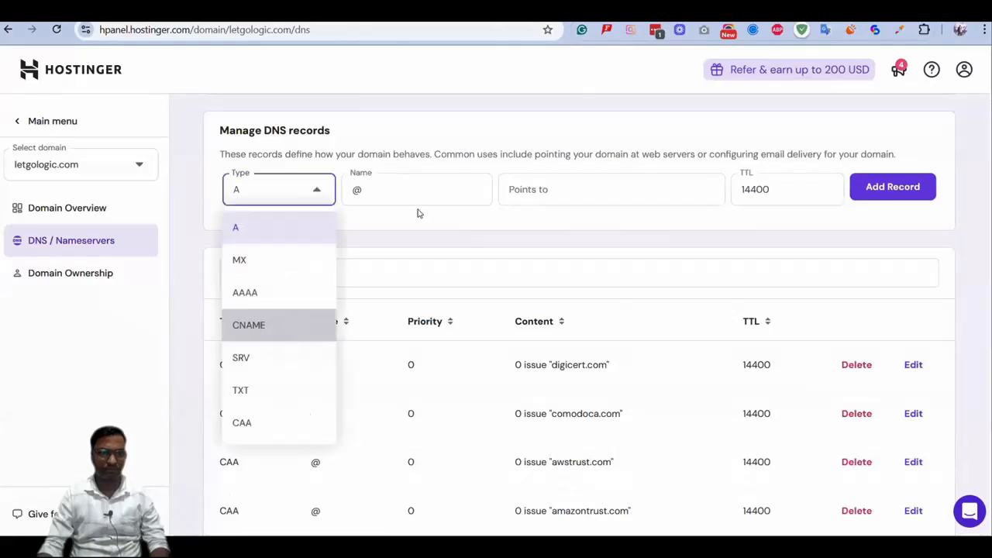
left_click(616, 189)
key("ctrl+v")
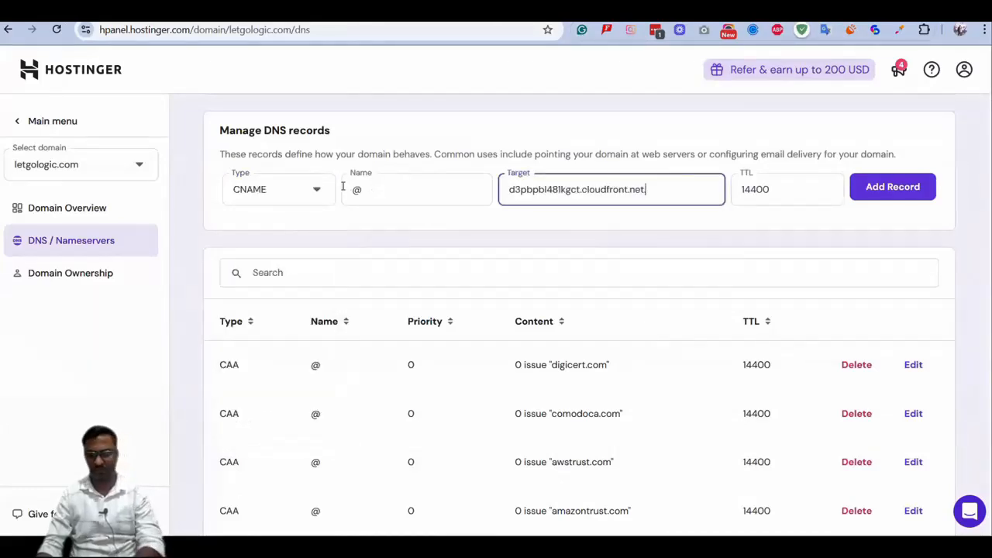
key("shift+Tab")
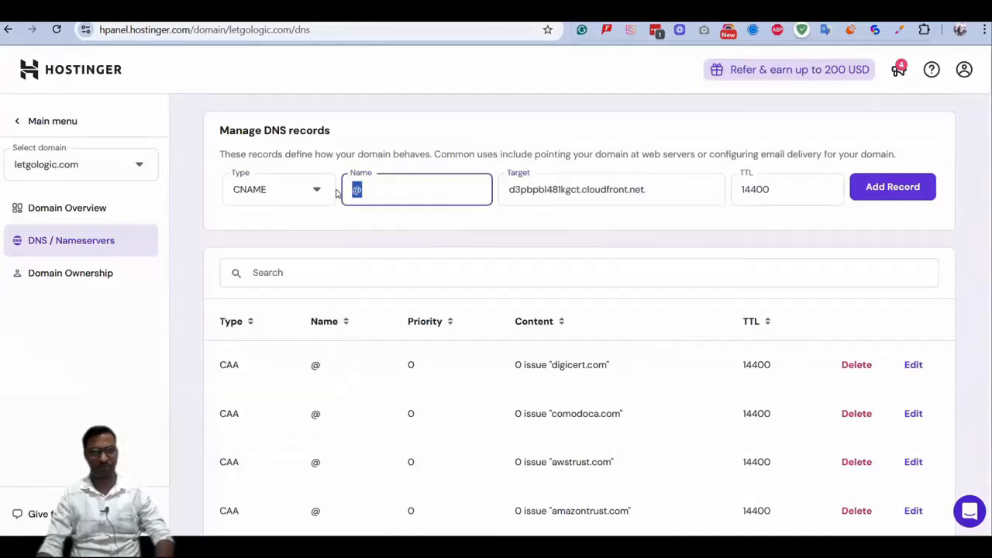
type("www")
left_click(891, 196)
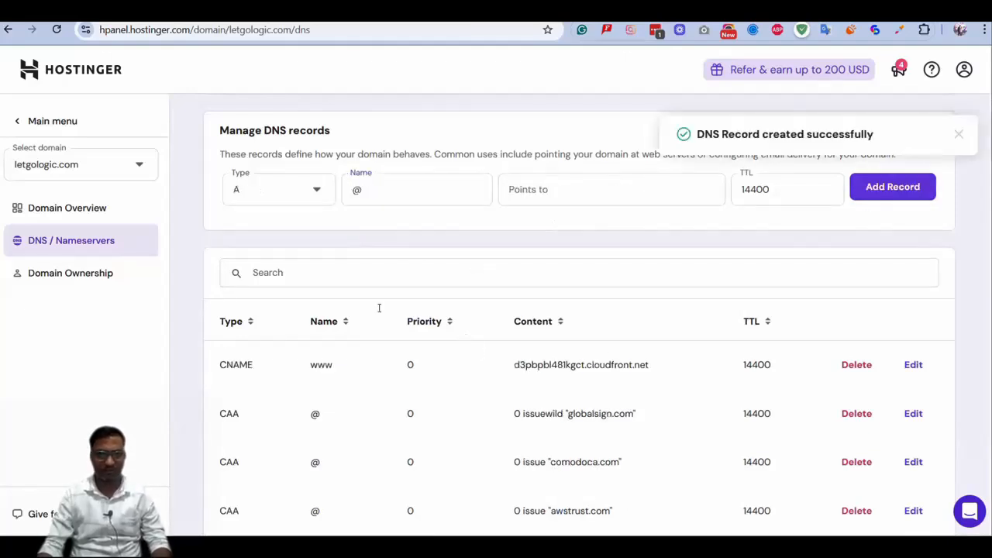
Copy the validation record's host name without the domain from systeme.io and use it as the name of a new CNAME record in Hostinger
key("alt+Tab")
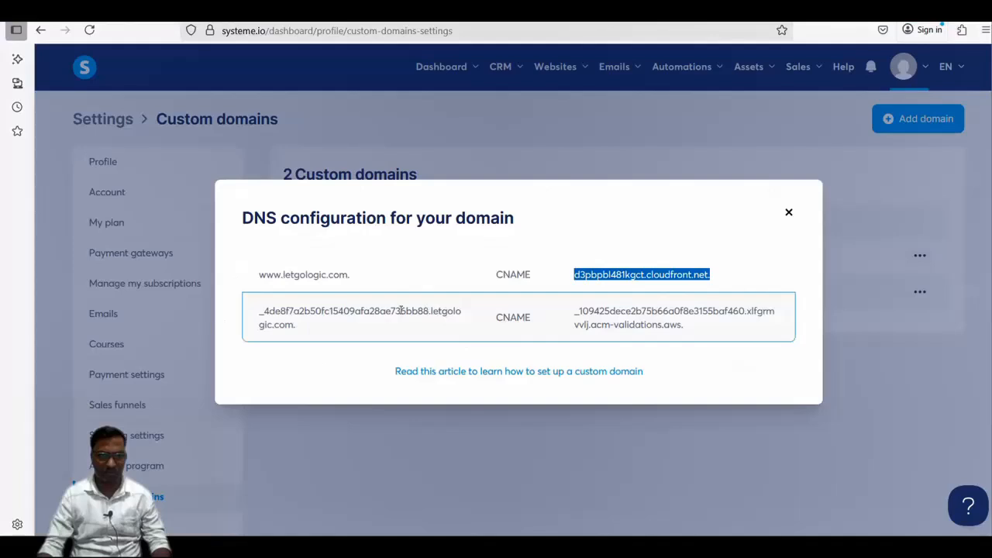
left_click(248, 311)
double_click(269, 312)
key("ctrl+c")
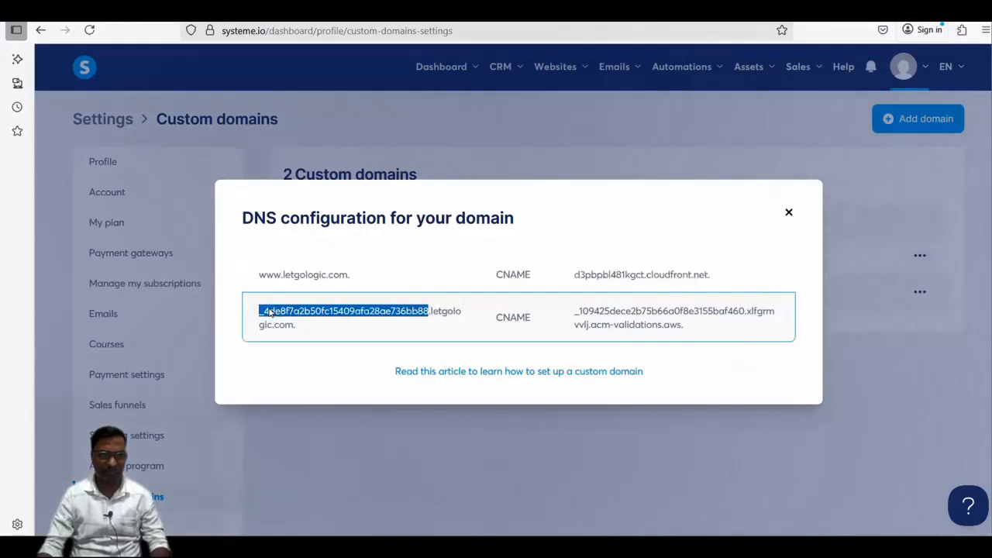
key("alt+Tab")
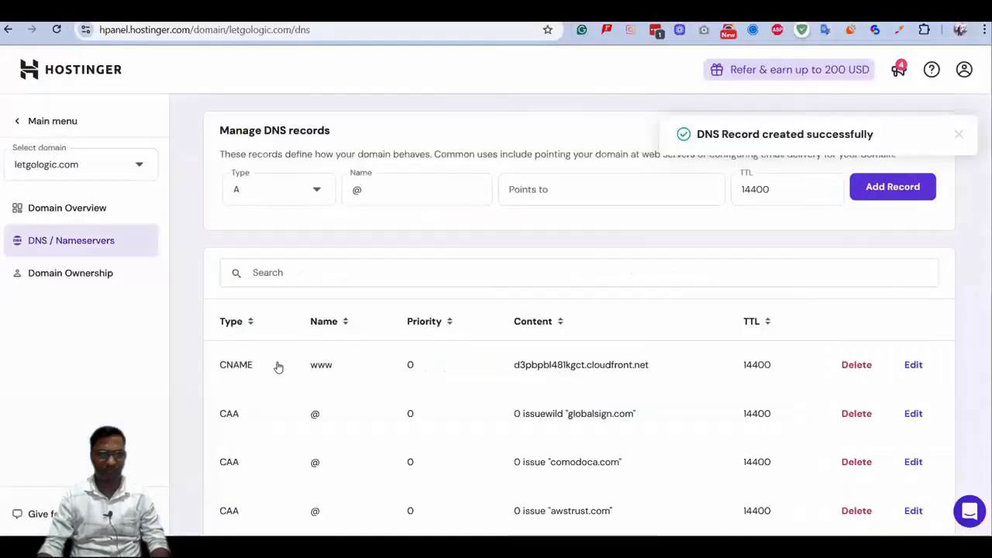
left_click(279, 189)
left_click(271, 325)
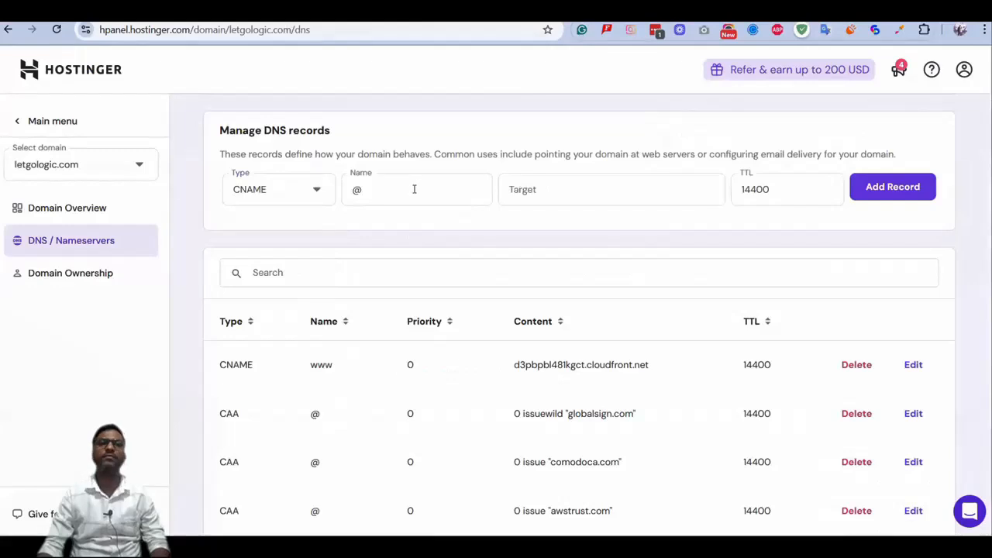
left_click(414, 189)
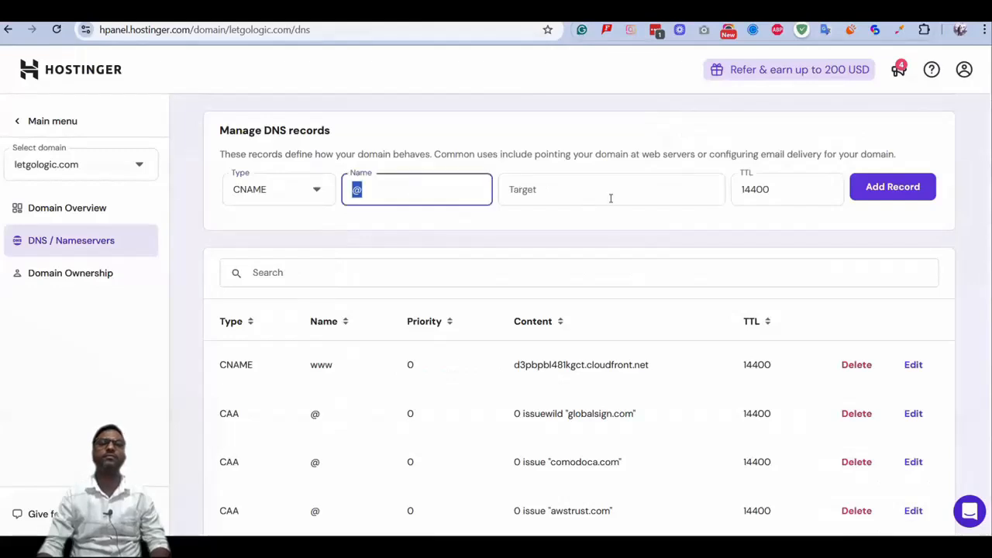
key("ctrl+v")
Copy the matching acm-validations.aws target from systeme.io into the CNAME record's target in Hostinger and add the record
left_click(611, 197)
key("alt+Tab")
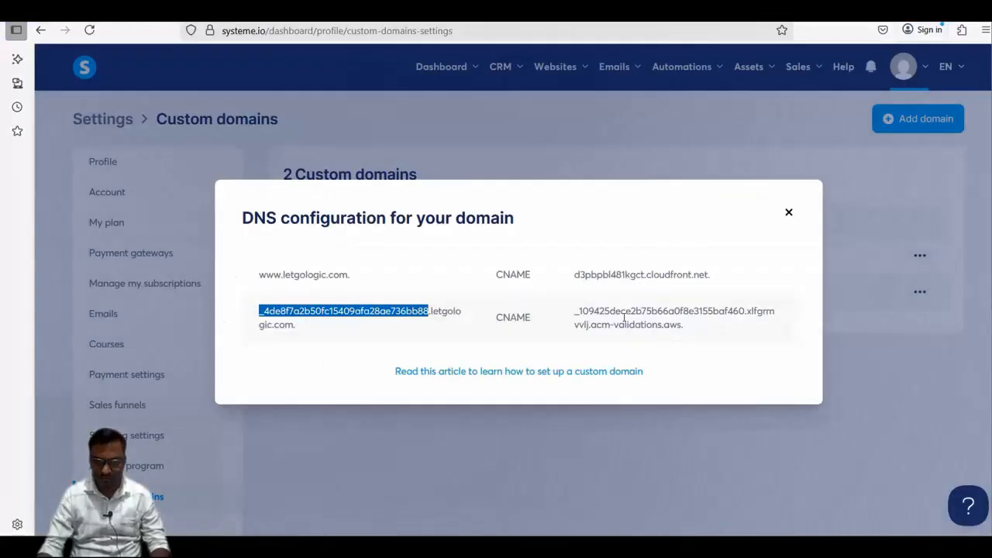
left_click(574, 320)
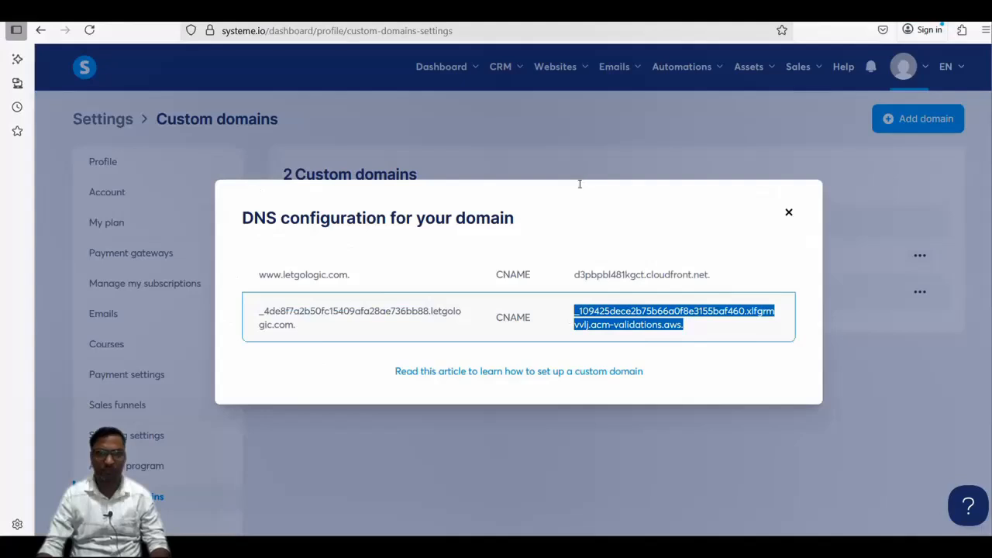
key("ctrl+c")
key("alt+Tab")
key("ctrl+v")
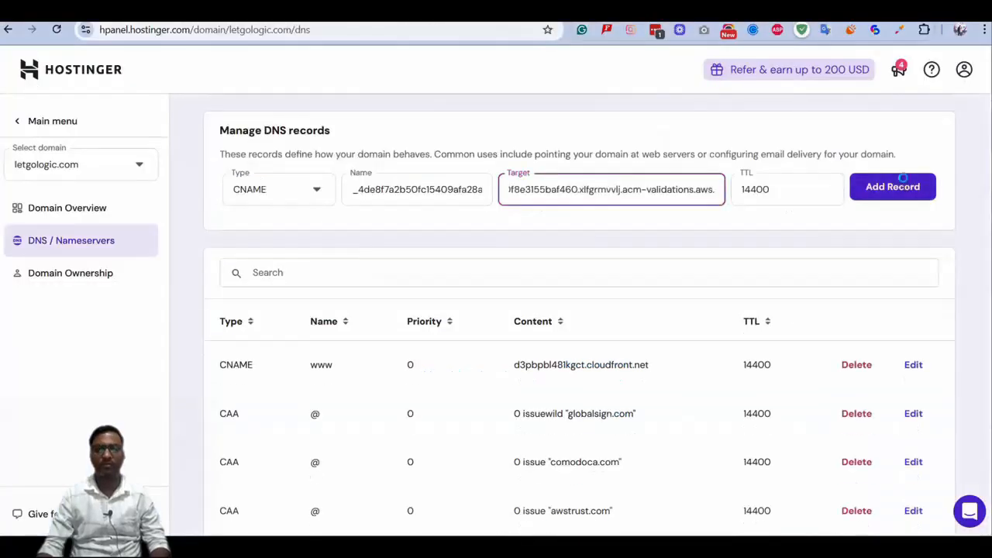
left_click(903, 185)
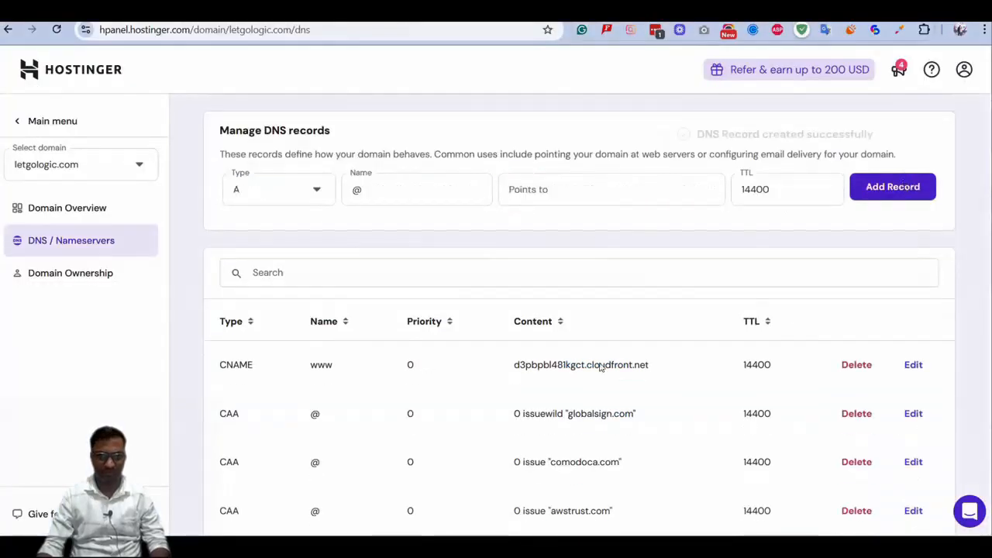
Copy d3pbpbl481kgct.cloudfront.net. from systeme.io and add it in Hostinger as the target of a CNAME record named @
key("alt+Tab")
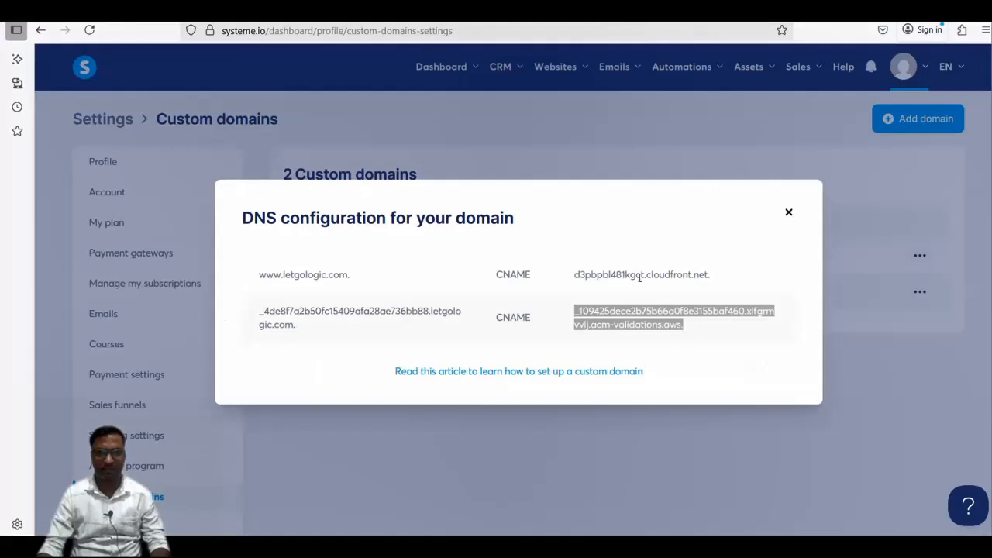
left_click(640, 276)
triple_click(640, 277)
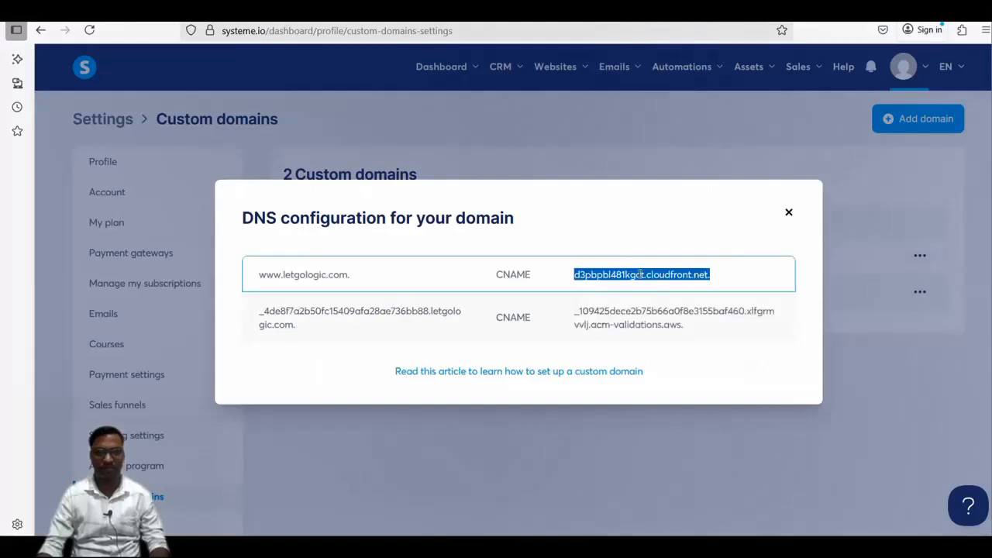
key("alt+Tab")
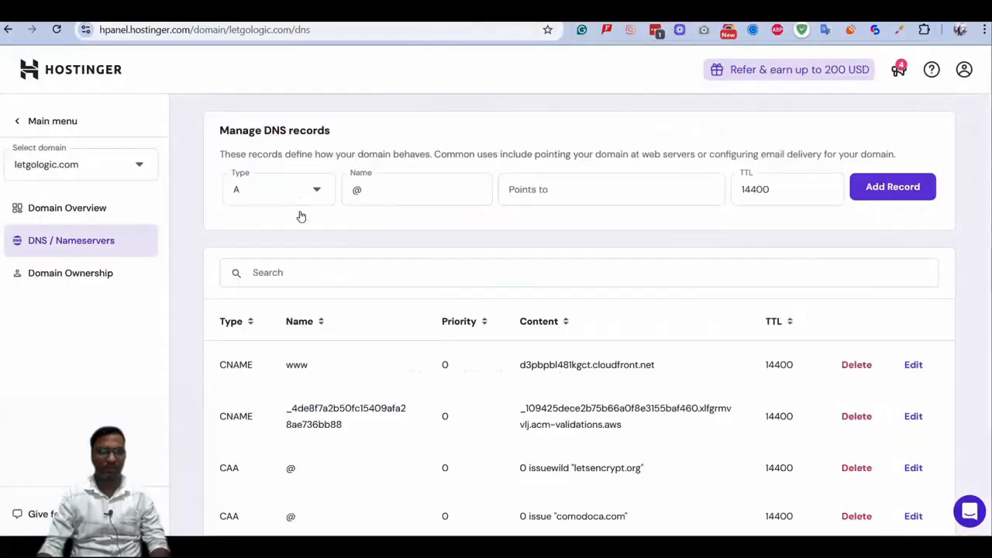
left_click(298, 197)
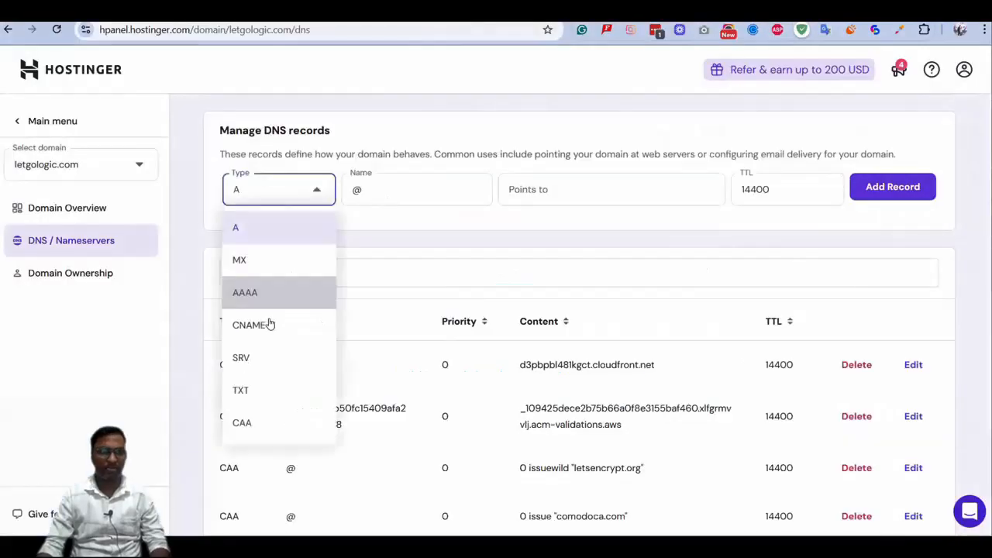
left_click(606, 193)
key("ctrl+v")
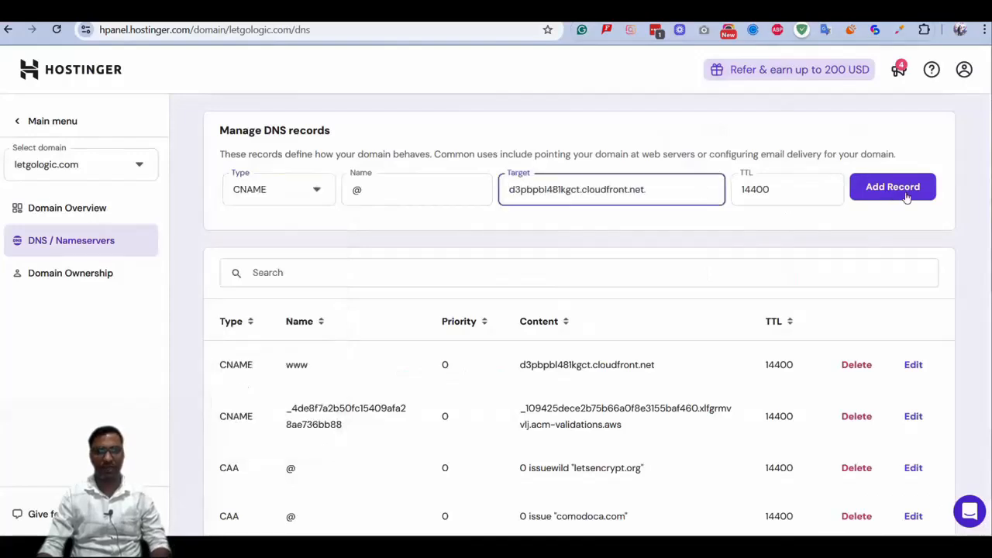
left_click(890, 190)
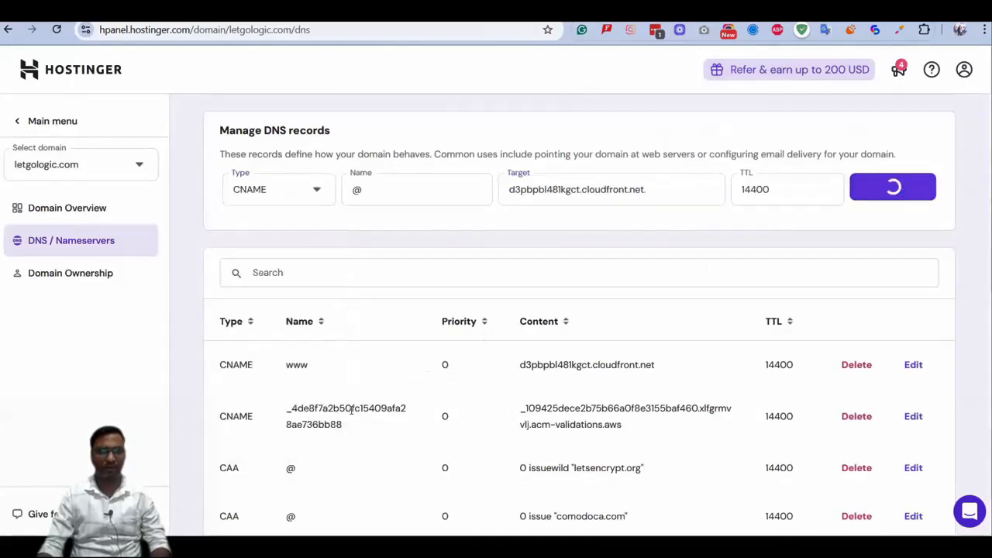
Check how the new @ record pointing to the cloudfront.net target is listed in the DNS zone
scroll(333, 407, "down", 2)
left_click_drag(213, 332, 264, 341)
left_click_drag(674, 336, 675, 336)
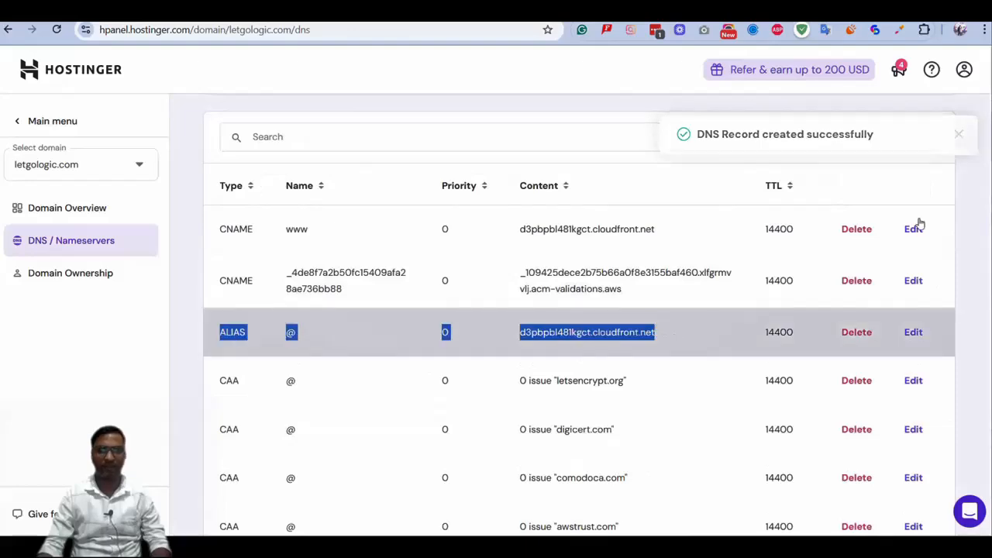
left_click(961, 152)
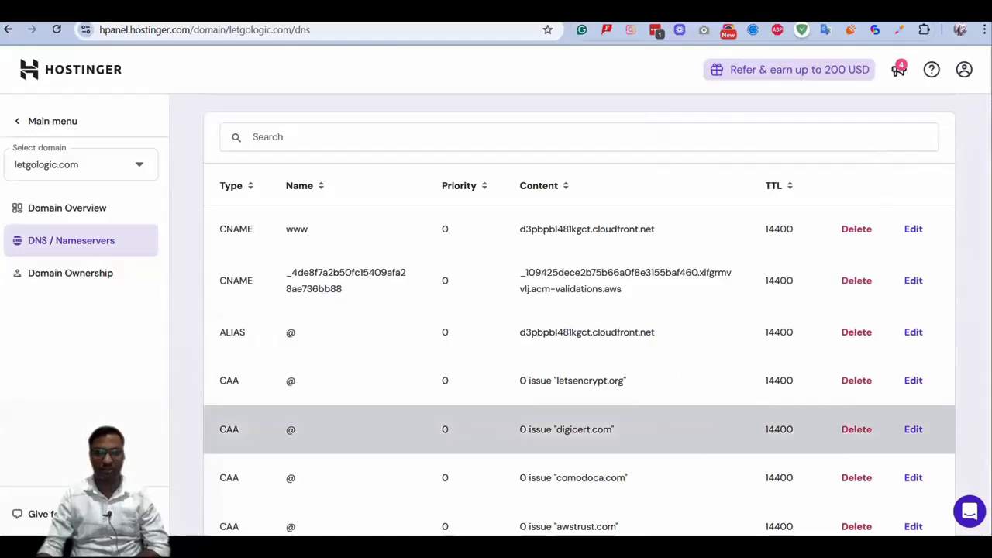
mouse_move(749, 547)
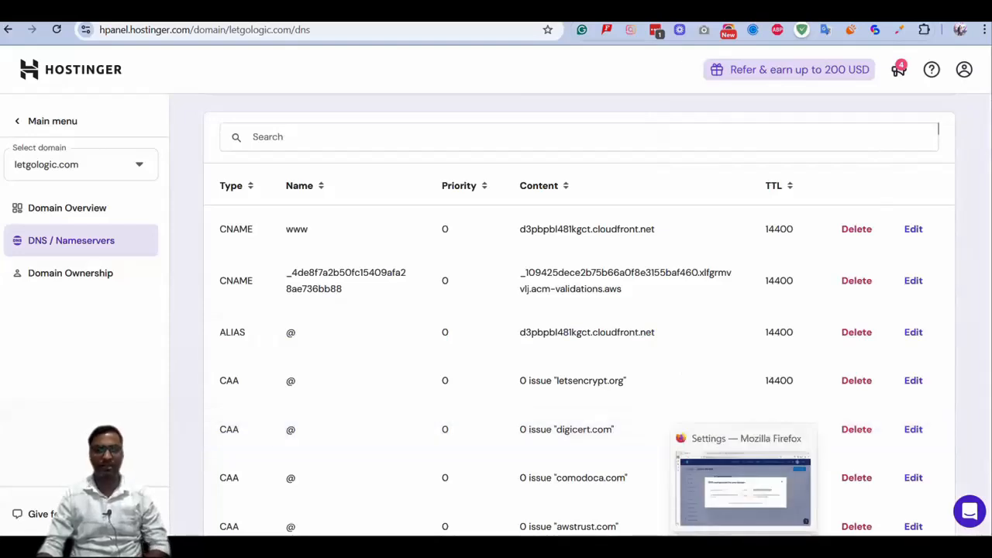
left_click(743, 488)
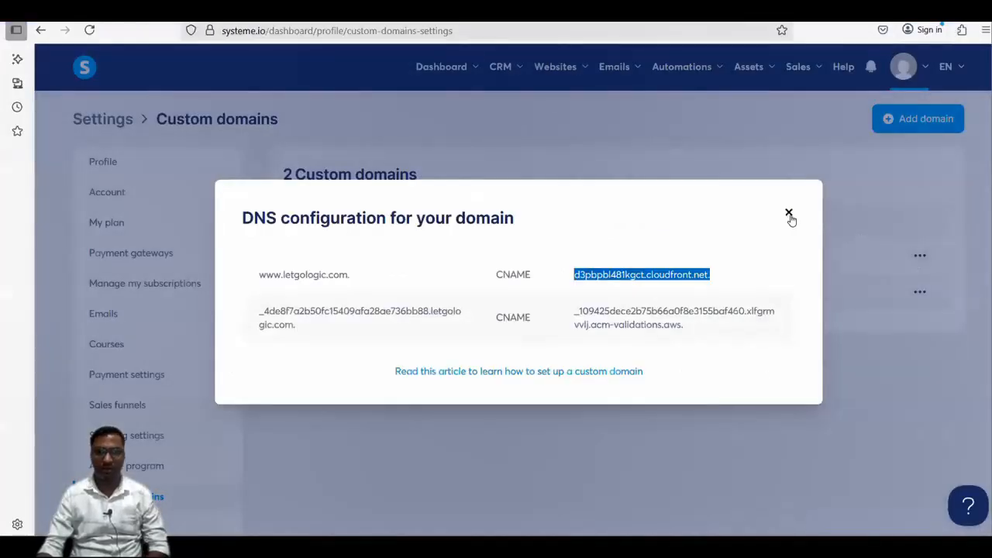
left_click(339, 55)
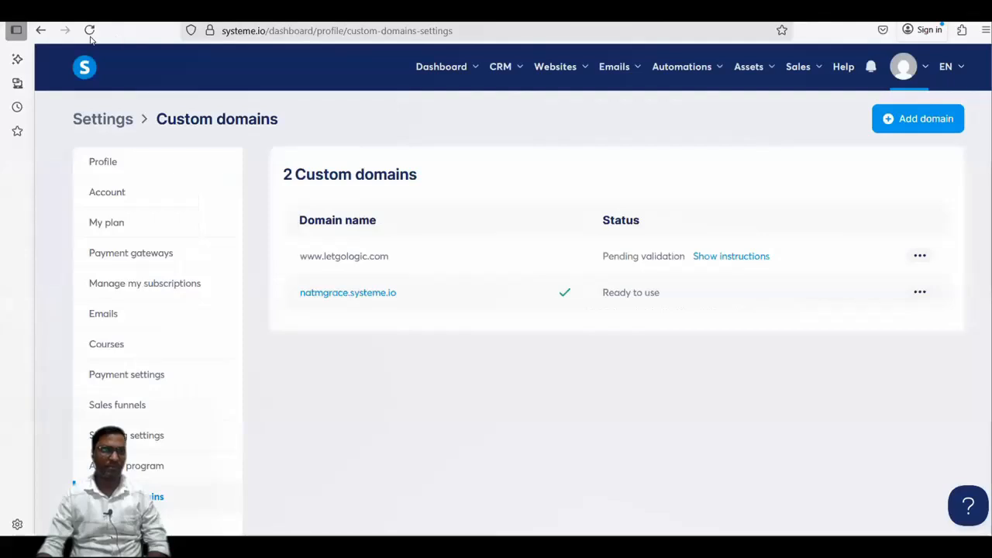
left_click(90, 32)
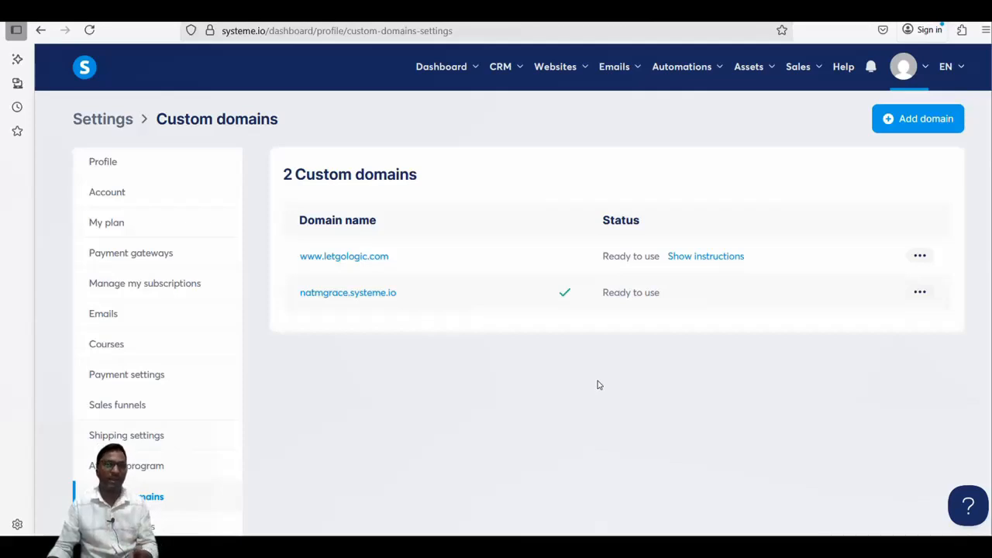
left_click(708, 256)
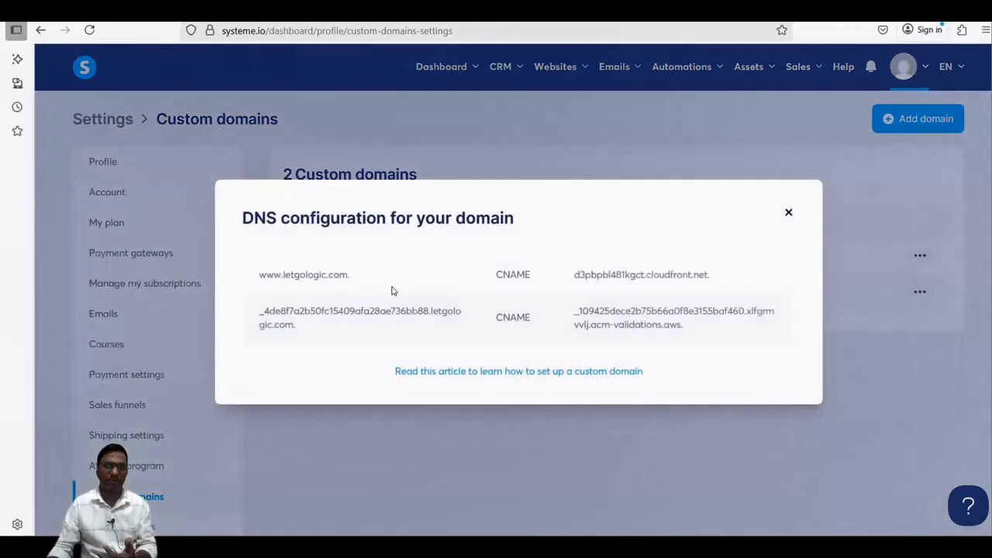
left_click(789, 214)
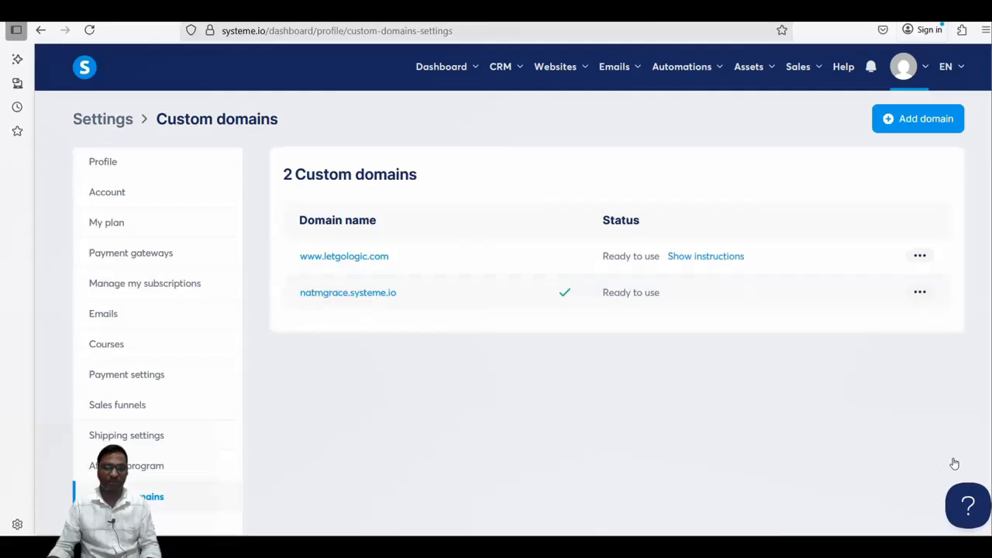
Search the systeme.io help for "CAA error" and open the article on resolving the CAA error when connecting a domain
left_click(968, 505)
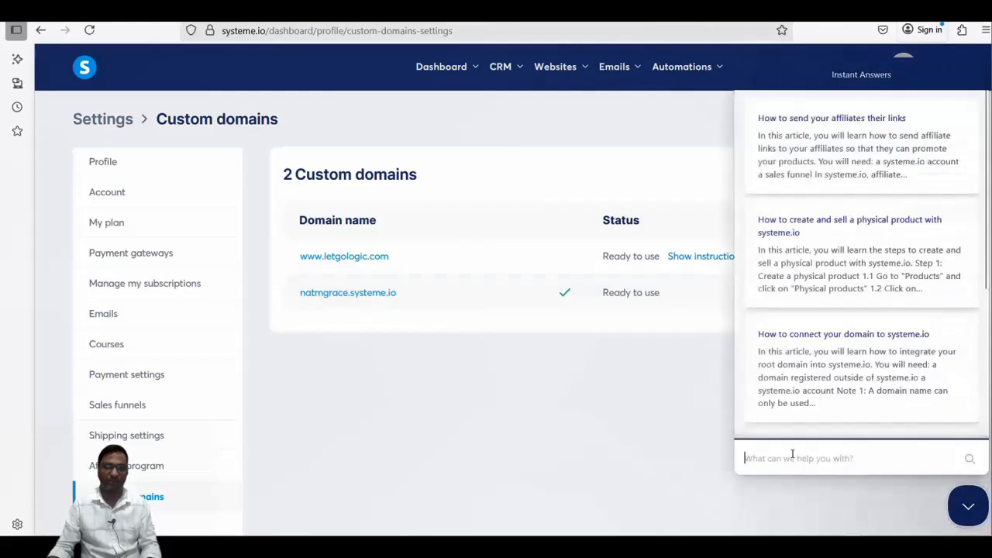
type("CAA")
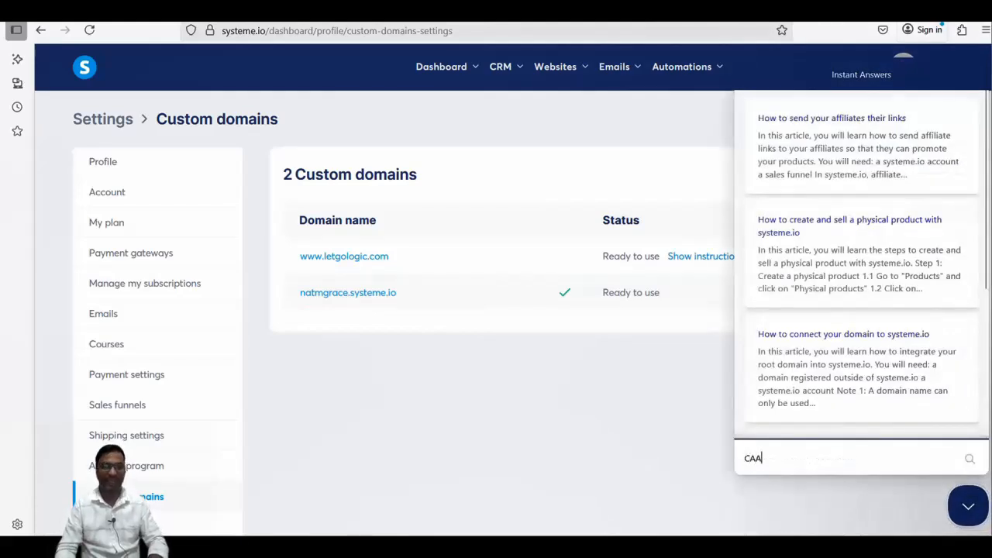
type(" error")
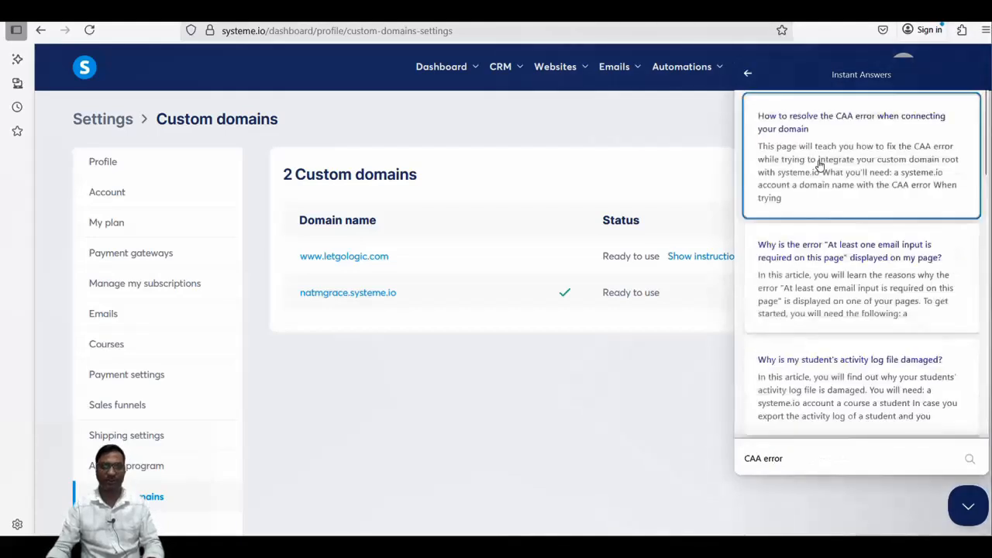
left_click(850, 136)
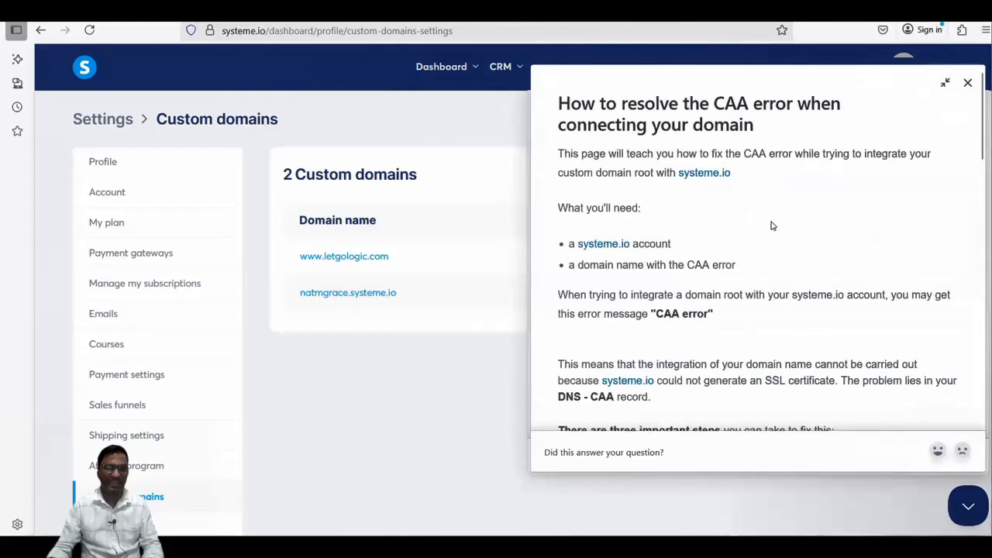
Review the article's list of issue and issuewild CAA records and its fixing steps, and close the help
scroll(775, 223, "down", 4)
scroll(778, 227, "down", 3)
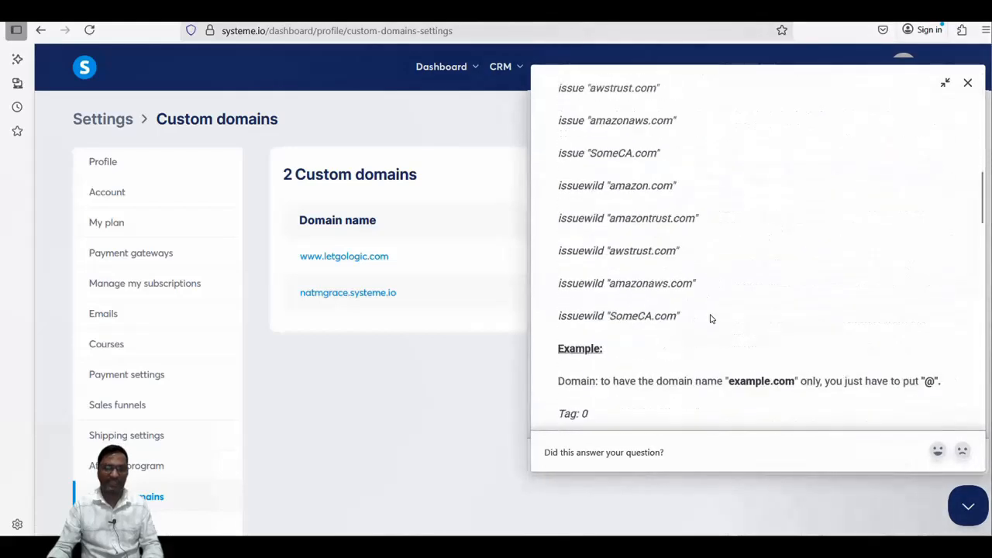
left_click_drag(709, 316, 540, 148)
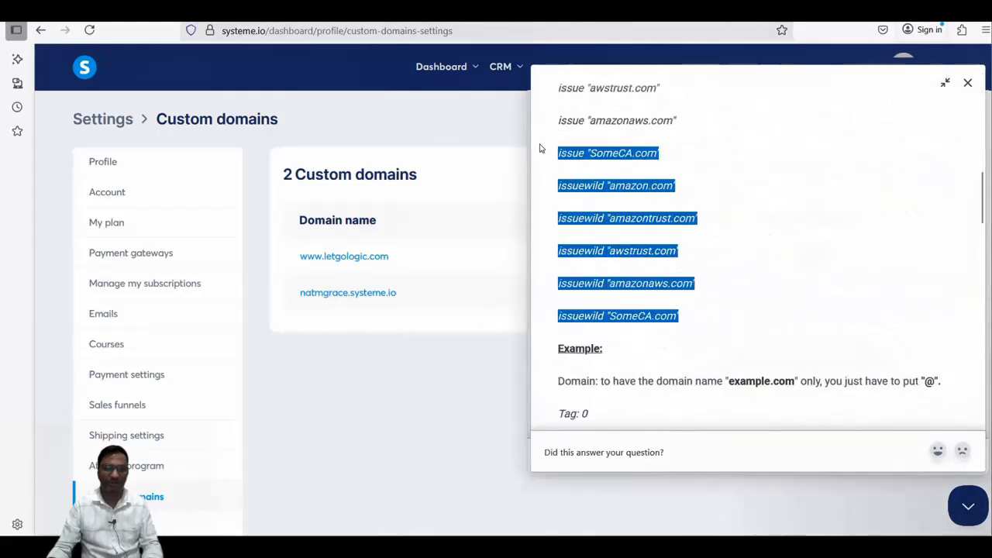
left_click(710, 160)
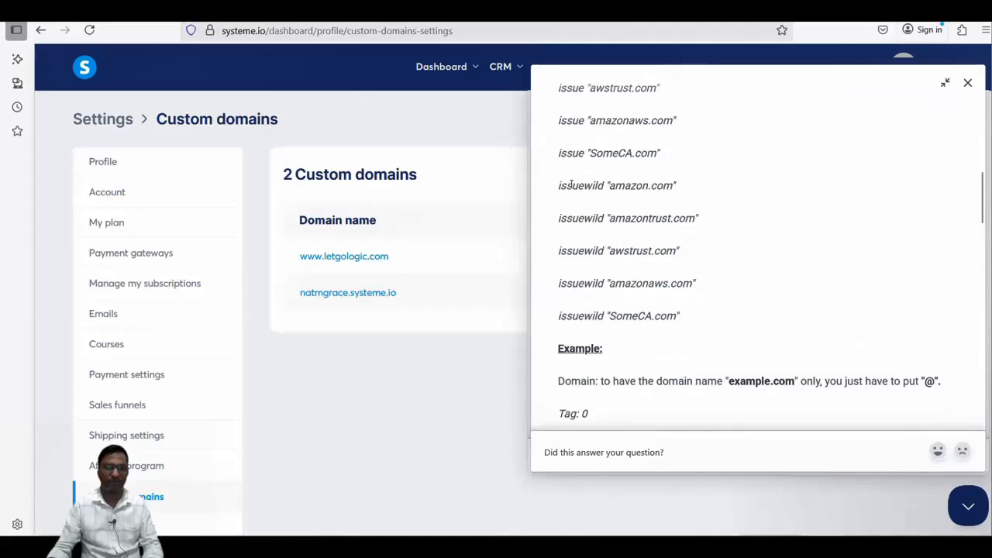
scroll(757, 266, "up", 5)
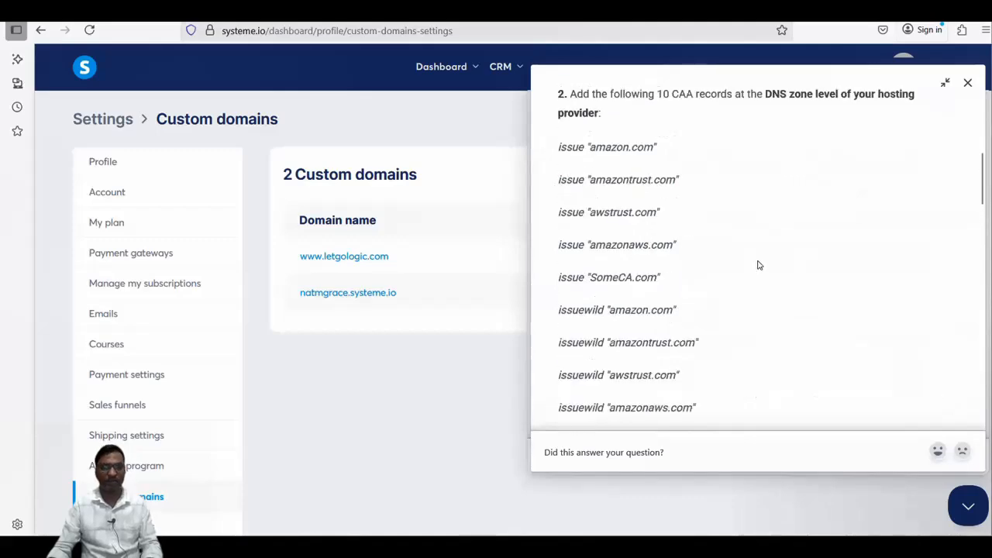
left_click(969, 84)
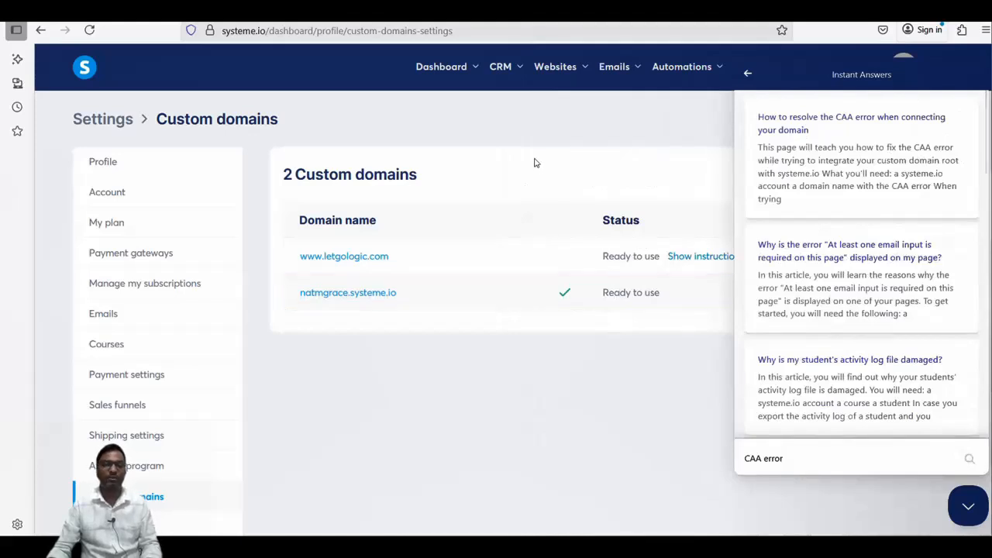
left_click(968, 508)
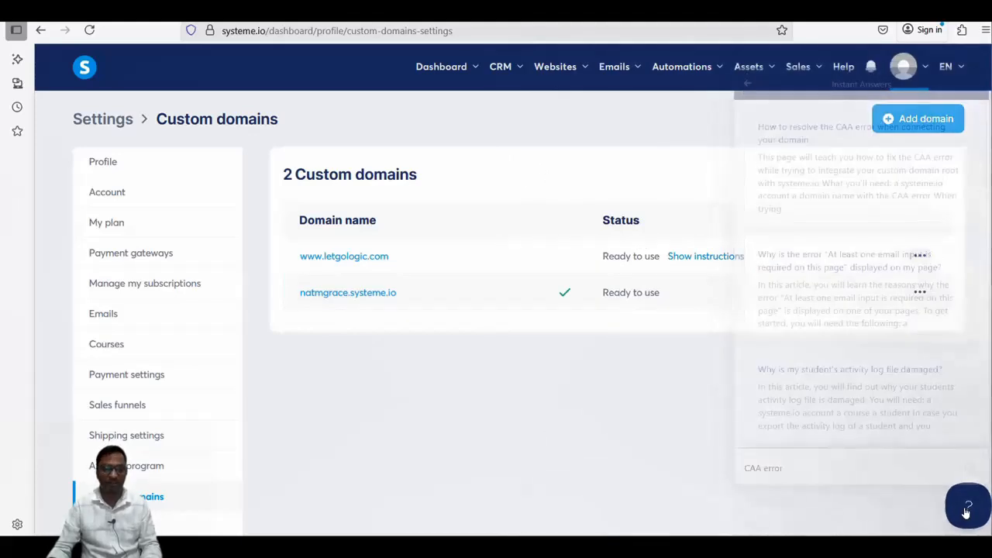
left_click(919, 256)
left_click(234, 269)
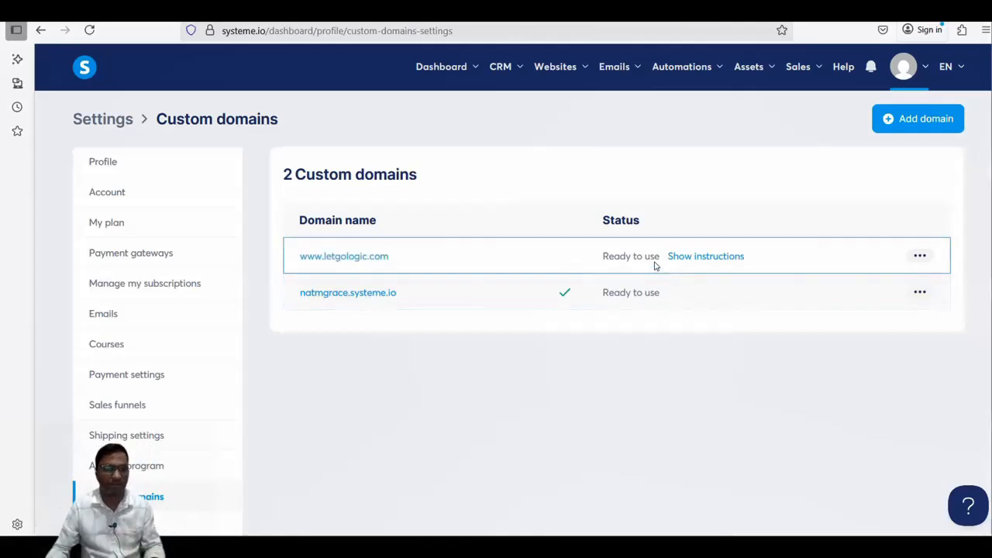
left_click(920, 257)
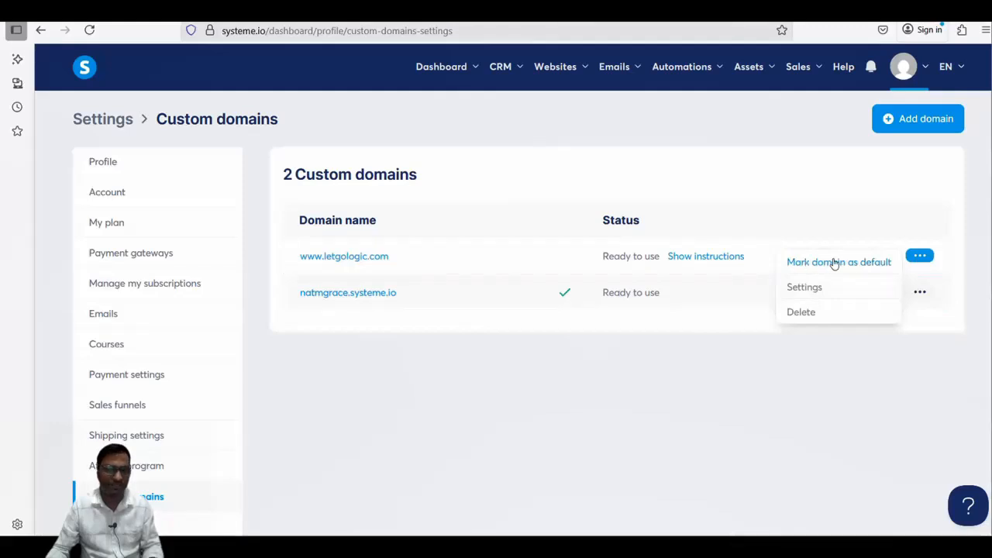
left_click(799, 288)
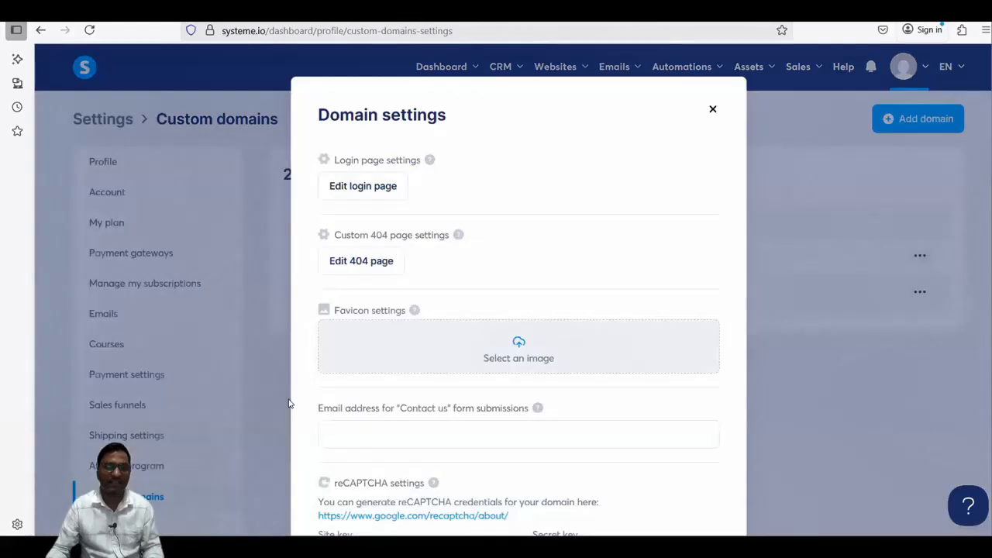
scroll(479, 256, "down", 5)
scroll(465, 303, "up", 5)
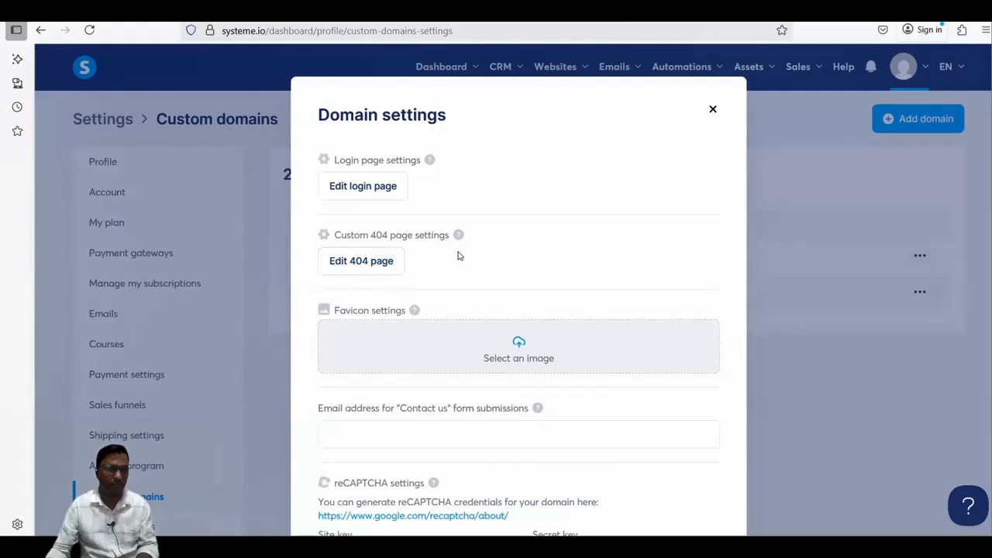
scroll(465, 258, "down", 3)
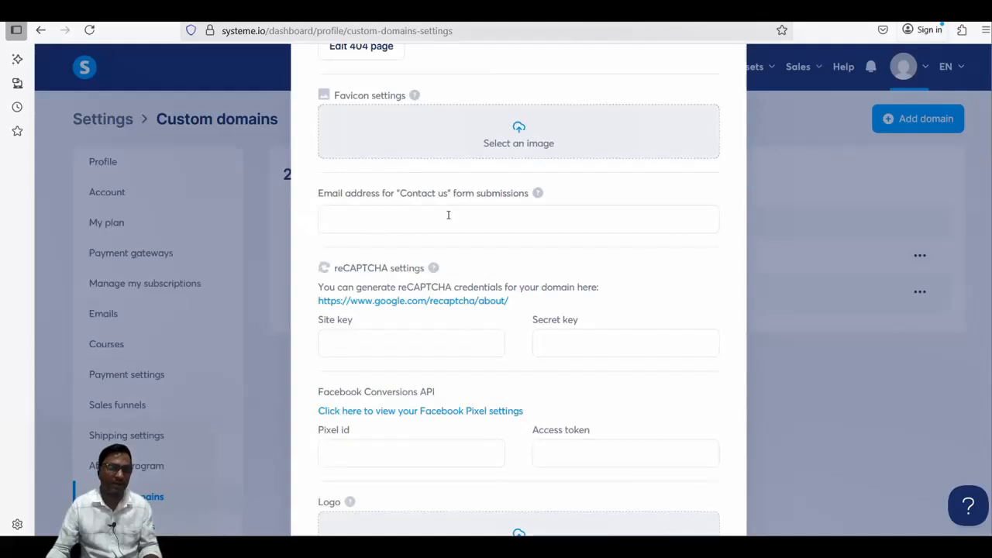
scroll(535, 338, "down", 2)
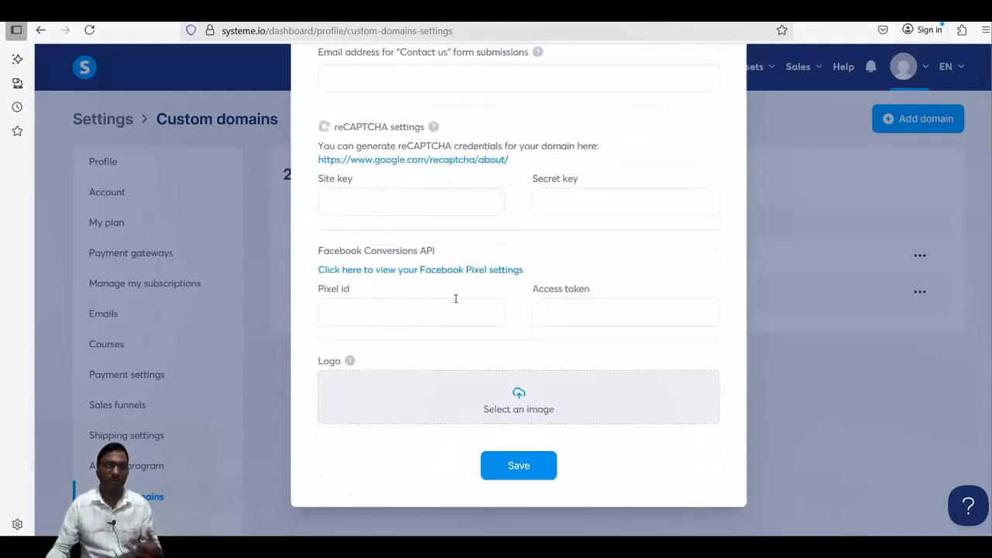
scroll(680, 175, "up", 5)
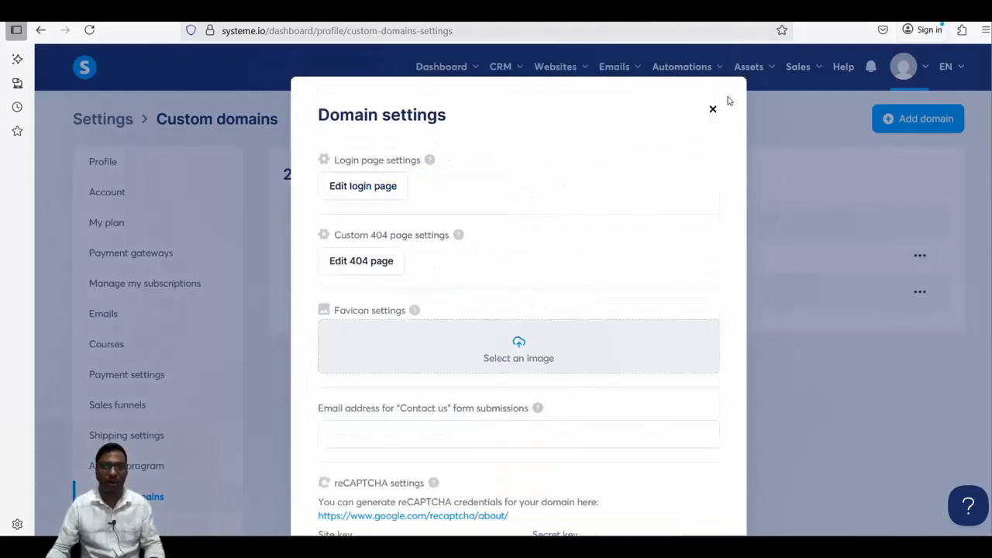
left_click(712, 111)
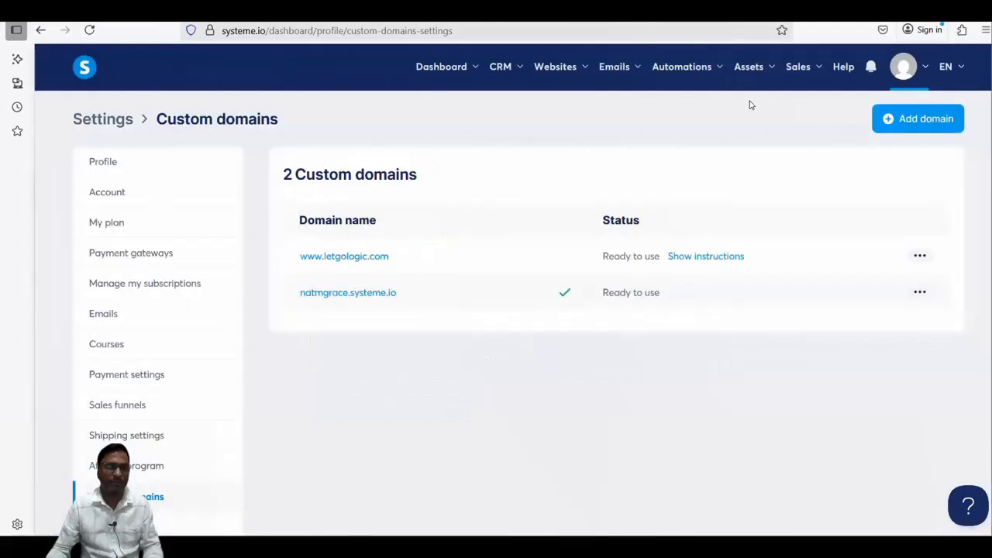